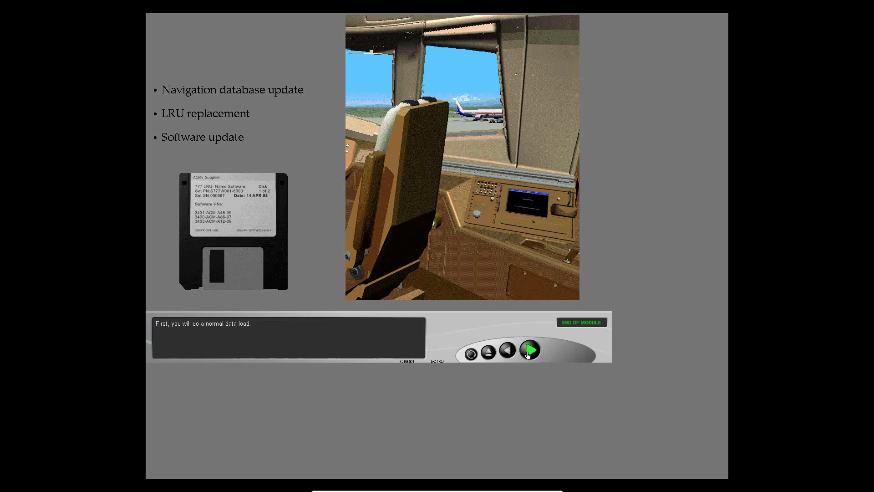
Open the Normal Data Load topic and advance the lesson past the diskette insertion to the onboard maintenance display.
left_click(528, 353)
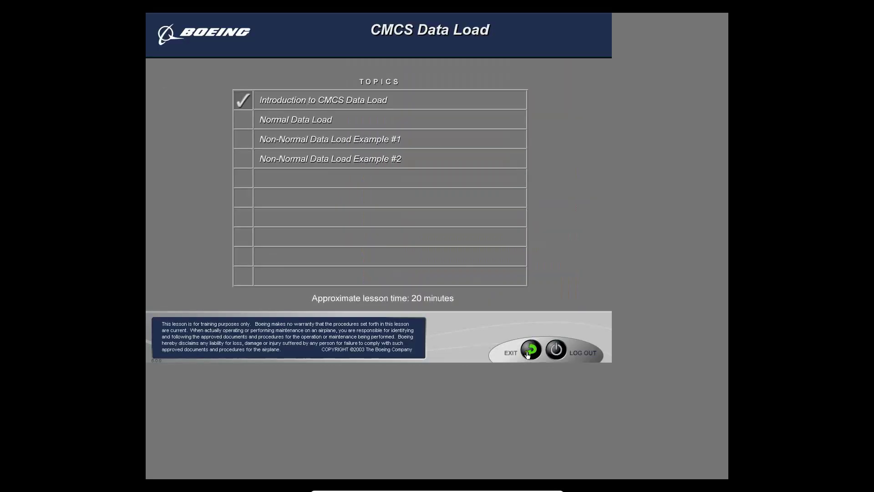
left_click(287, 121)
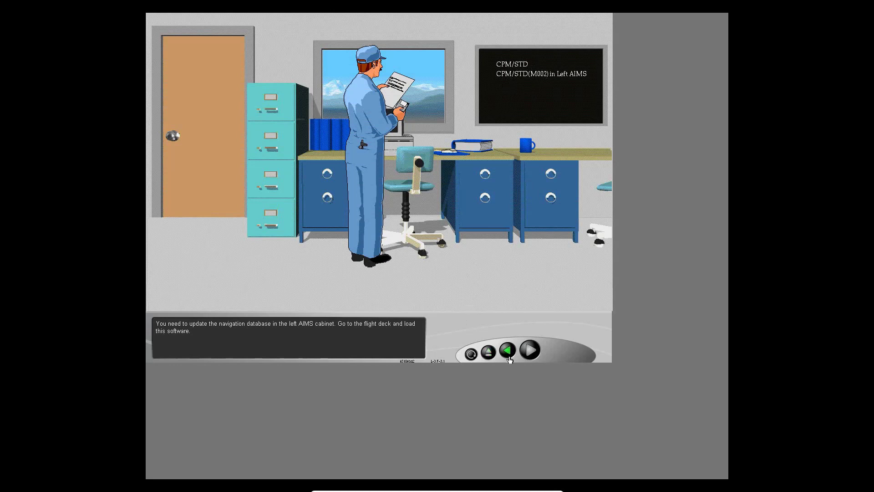
left_click(530, 353)
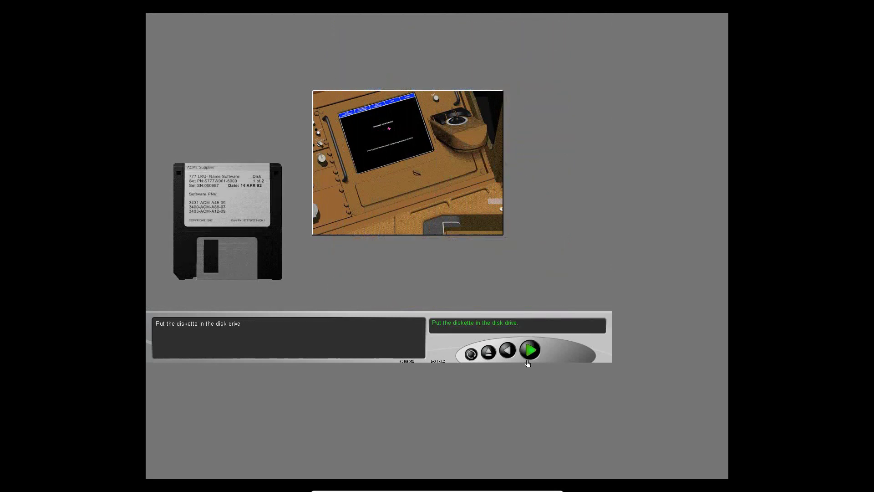
left_click(527, 359)
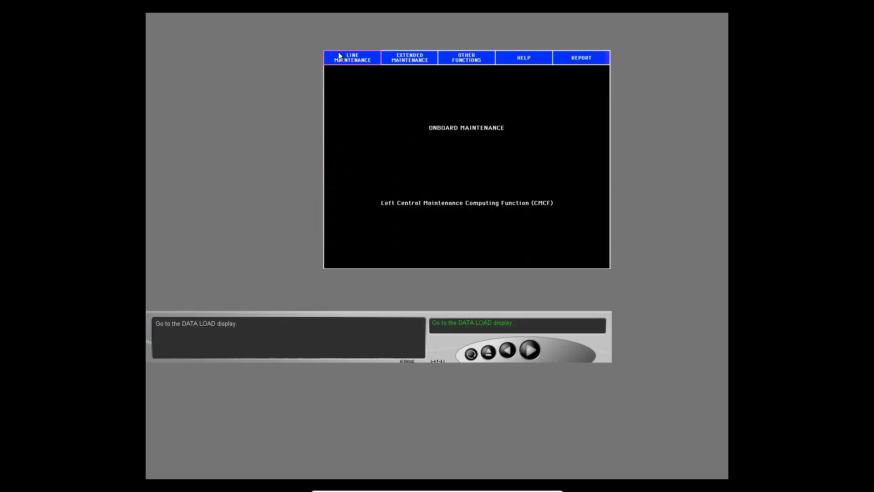
Go to the Data Load display under extended maintenance and advance through its introduction to the data load instructions.
left_click(409, 58)
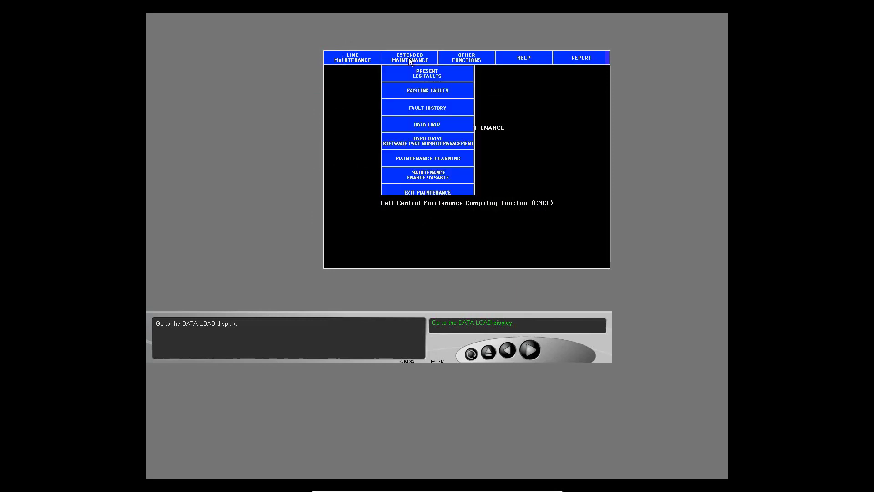
left_click(400, 128)
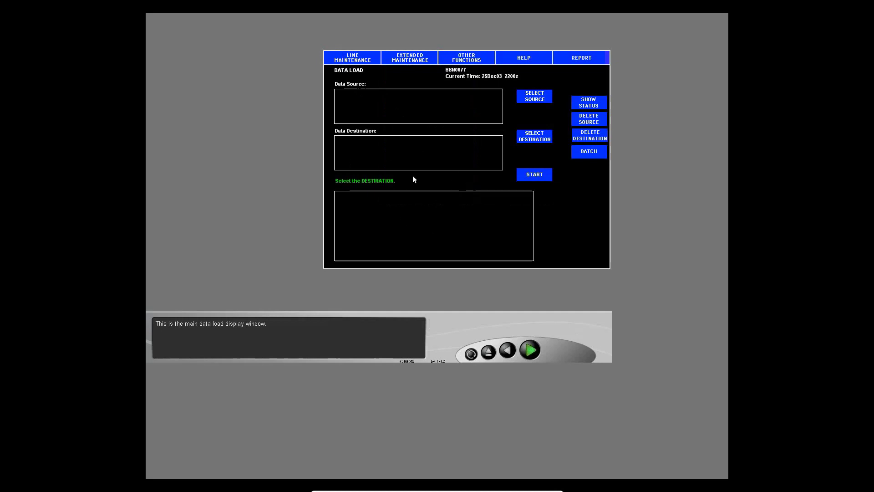
left_click(530, 350)
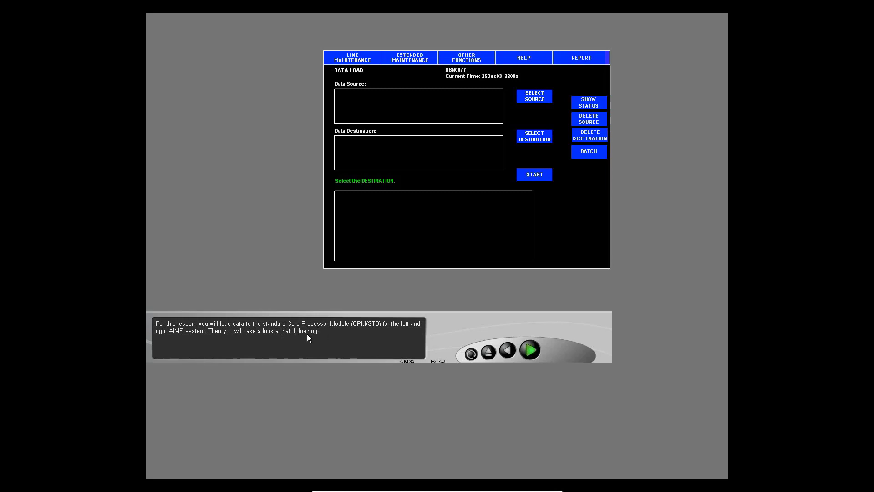
left_click(529, 351)
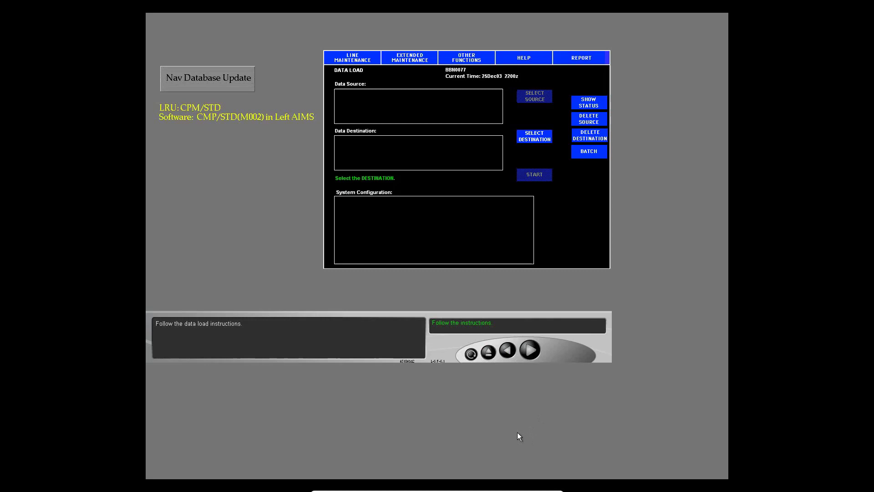
Open the destination selection and choose the ATA system 31 Left AIMS.
left_click(535, 136)
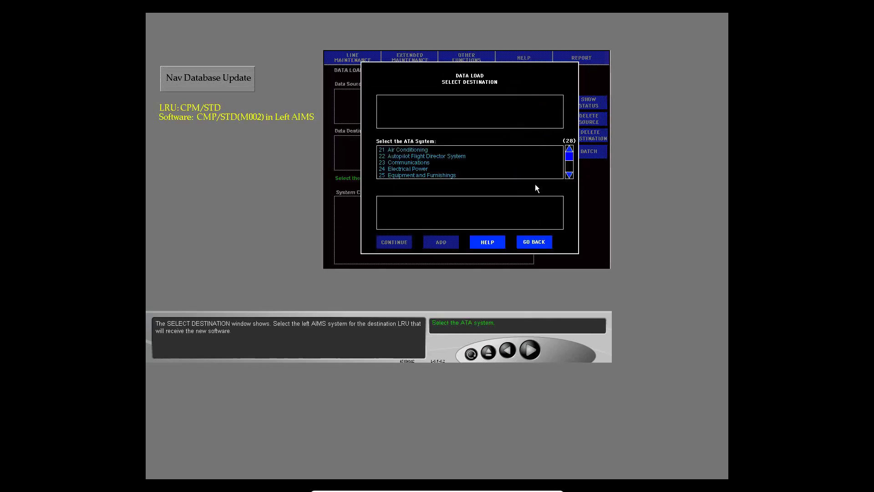
left_click(569, 175)
left_click(569, 176)
left_click(569, 175)
left_click(569, 175)
left_click(569, 176)
left_click(569, 175)
left_click(569, 175)
left_click(569, 175)
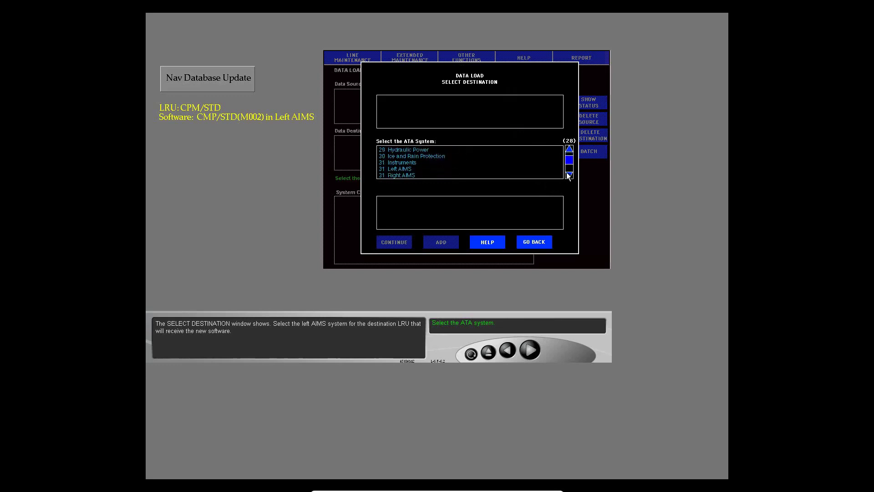
left_click(401, 169)
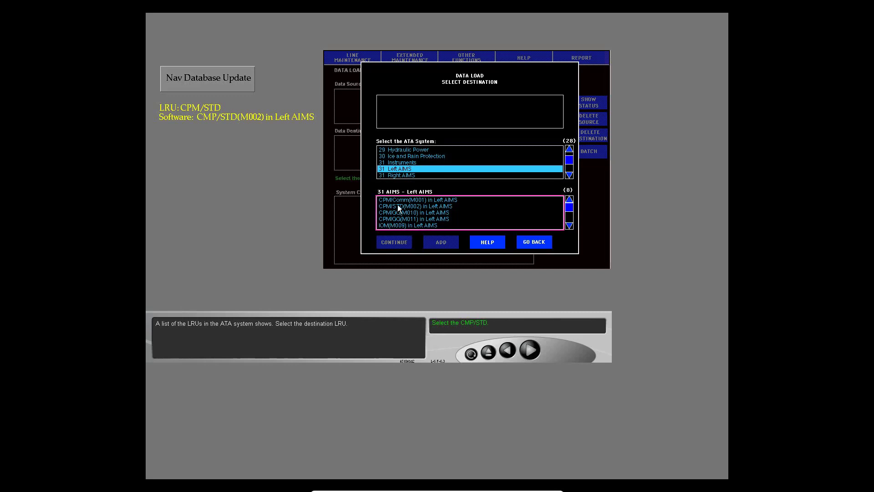
Add CPM/STD(M002) in Left AIMS to the selected destinations and advance the lesson to the second LRU.
left_click(397, 205)
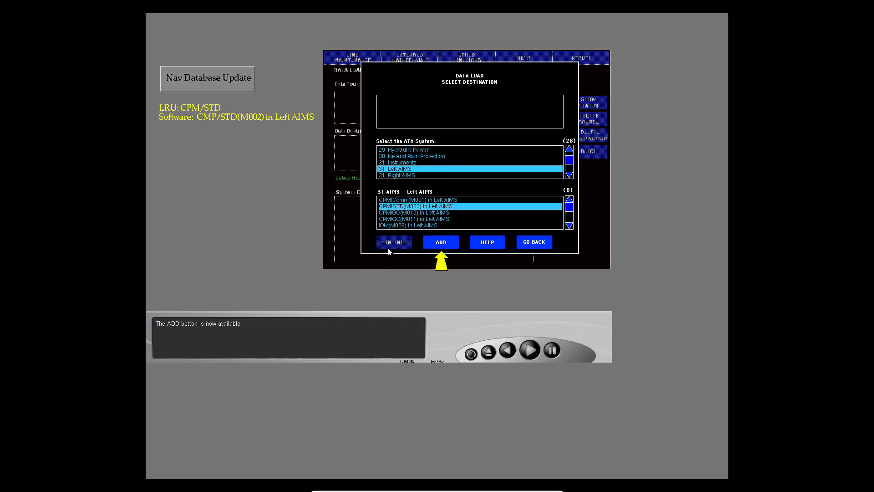
left_click(438, 245)
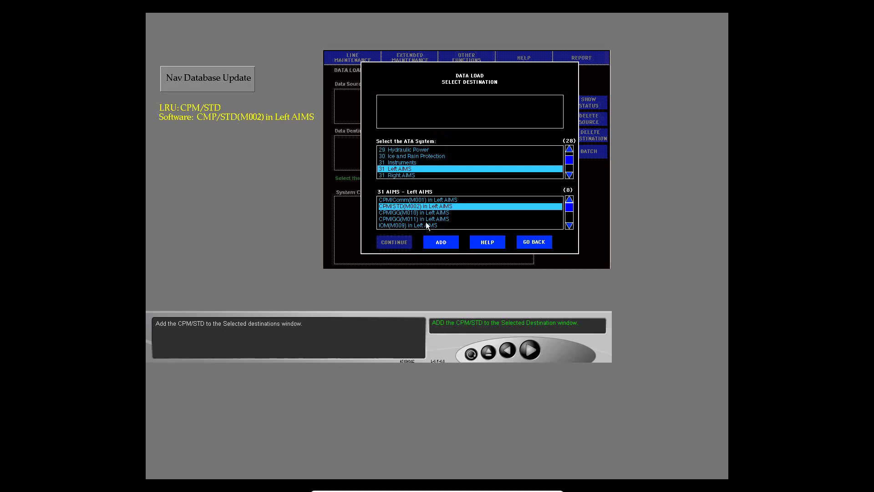
left_click(441, 243)
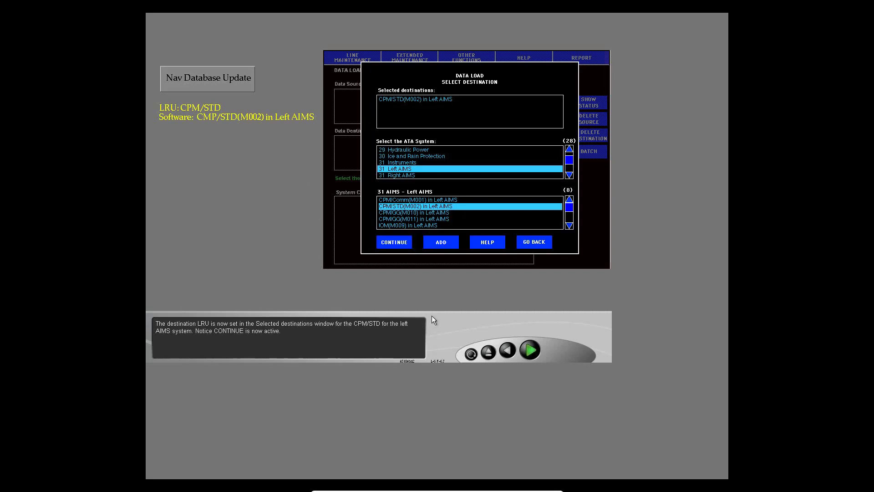
left_click(532, 350)
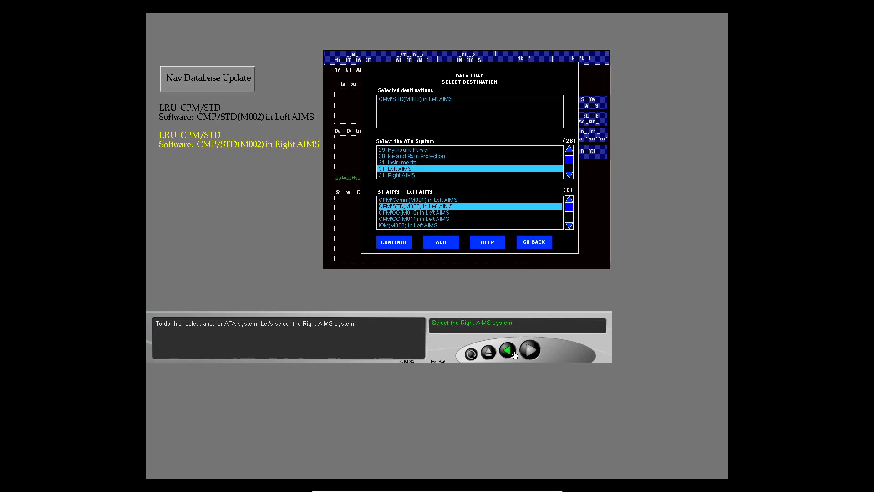
Add CPM/STD(M002) in Right AIMS to the selected destinations and continue to the main data load display.
left_click(390, 175)
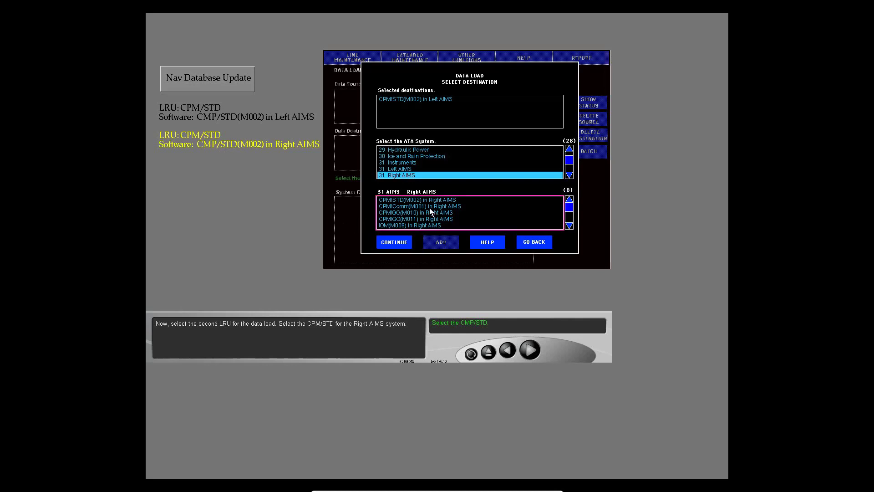
left_click(409, 206)
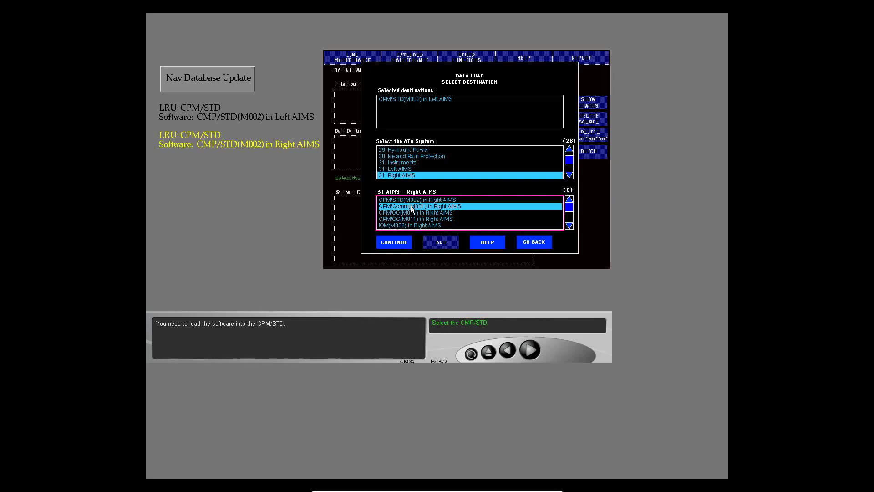
left_click(410, 200)
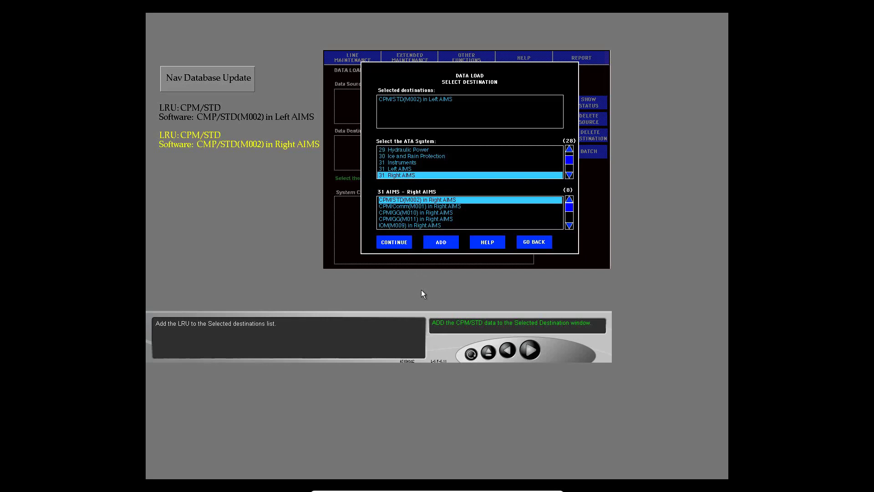
left_click(436, 243)
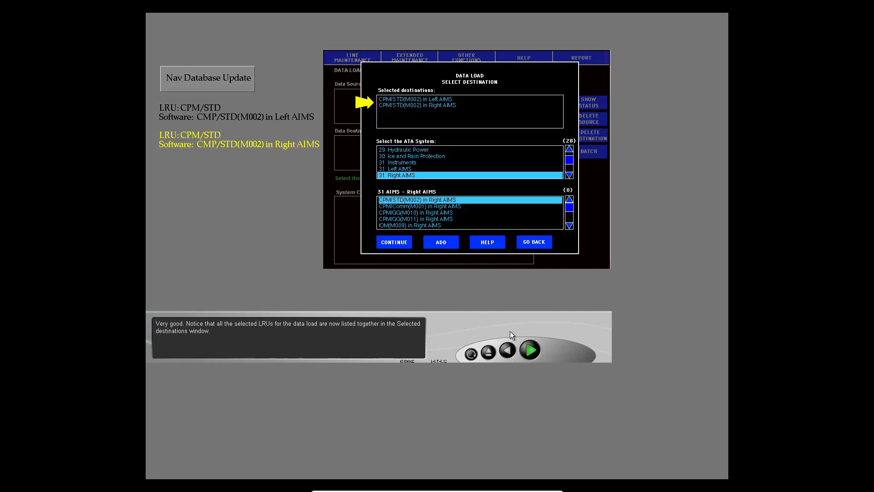
left_click(530, 352)
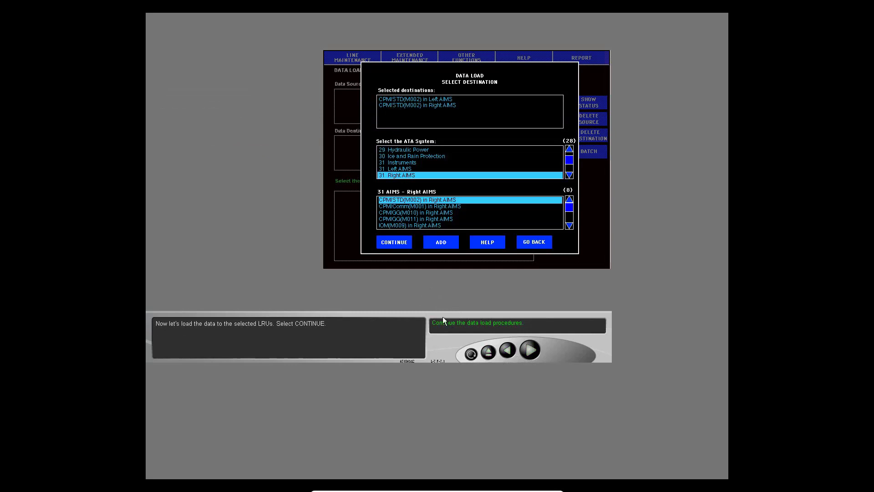
left_click(390, 242)
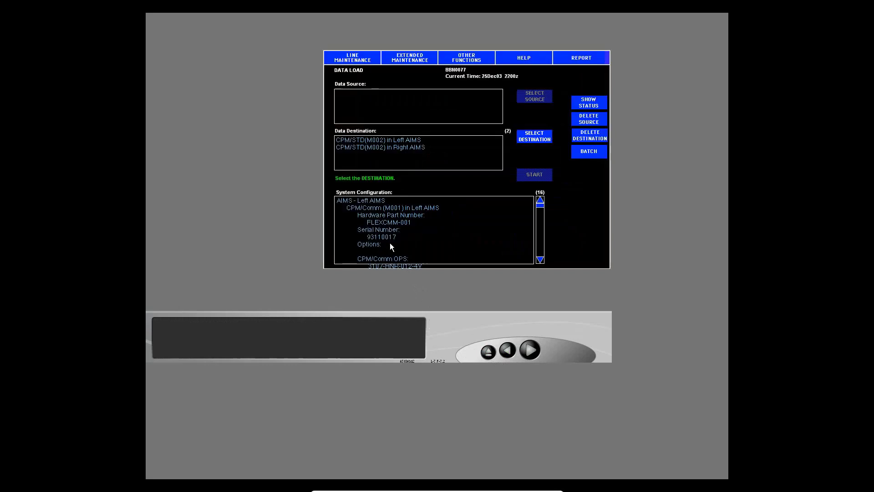
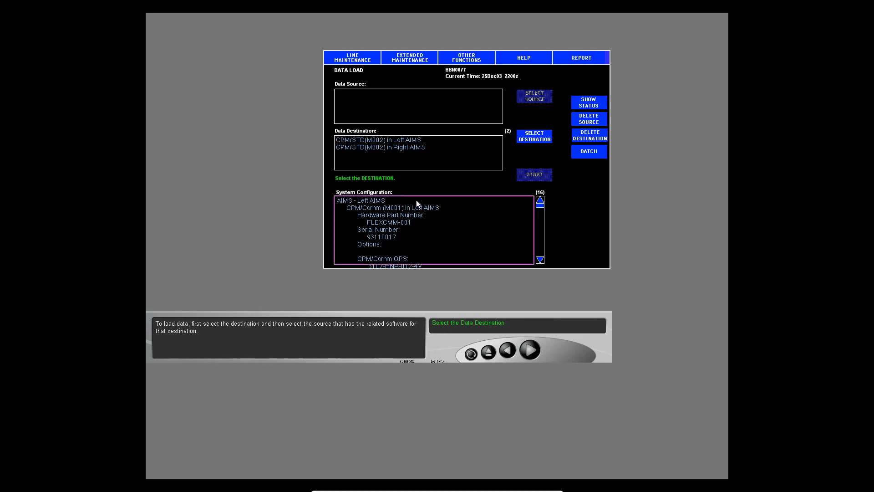
For the CPM/STD(M002) in Left AIMS destination, add part number BE4-0106-001 from the Disk Drive as a source.
left_click(531, 137)
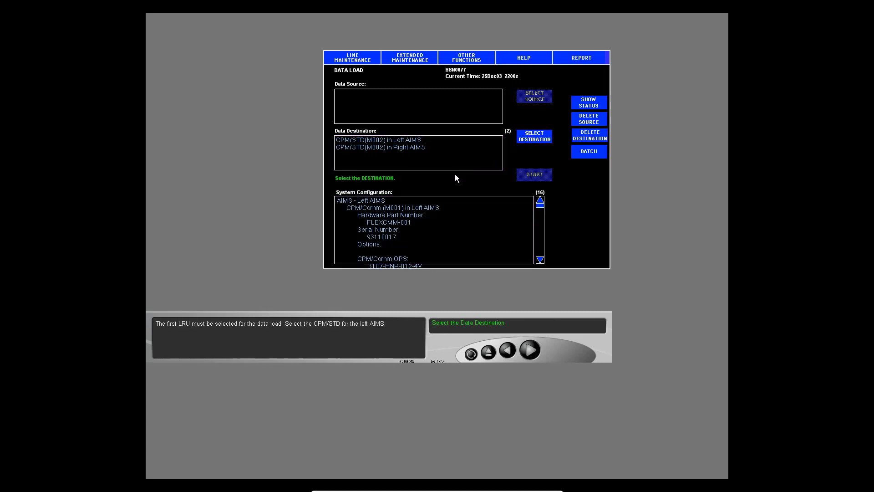
left_click(396, 140)
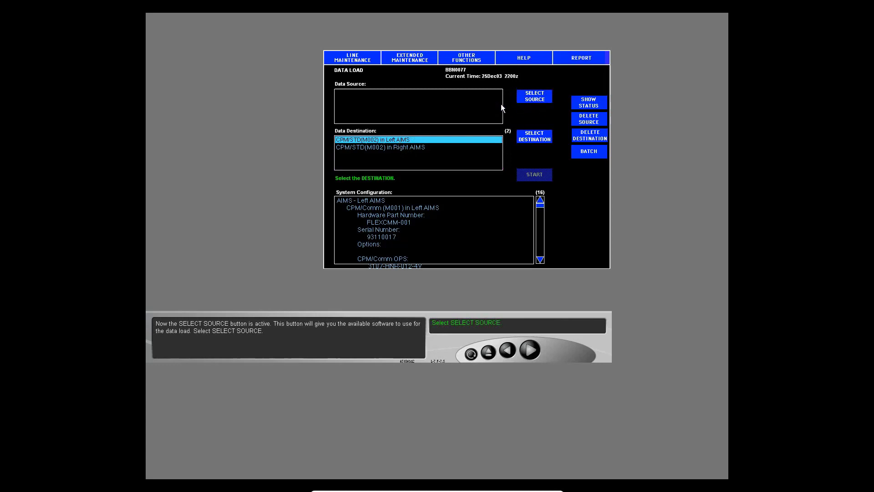
left_click(533, 100)
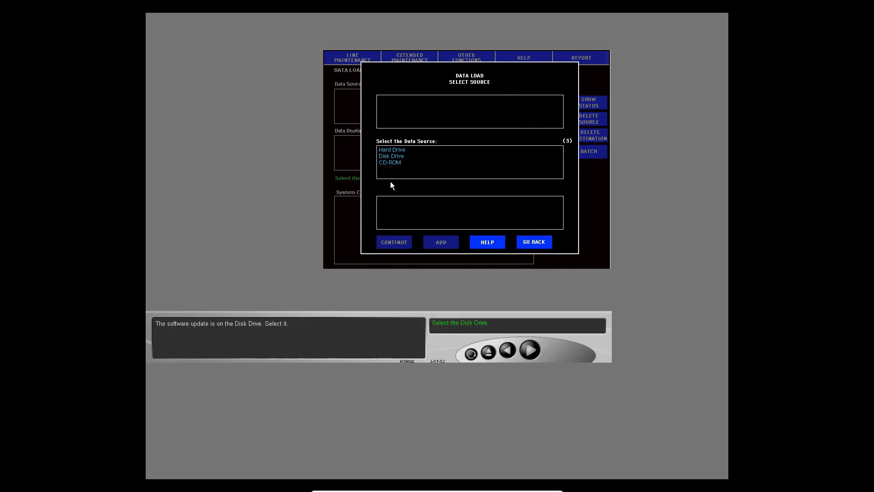
left_click(394, 156)
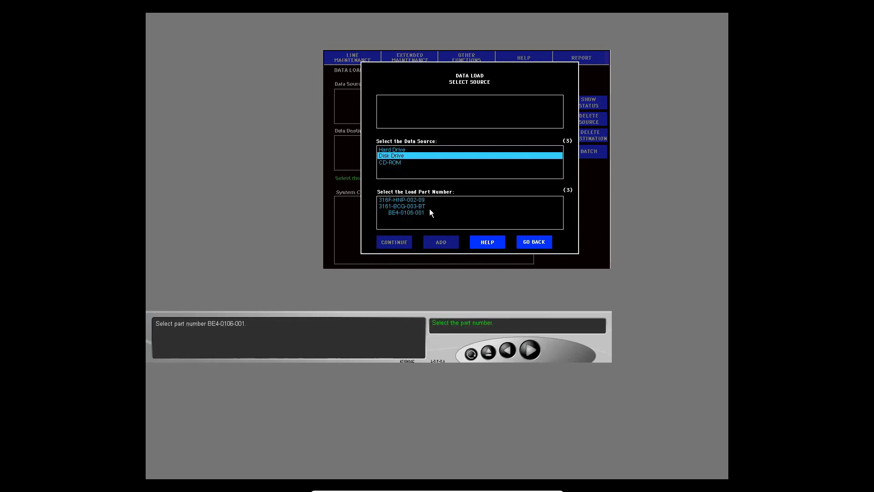
left_click(406, 213)
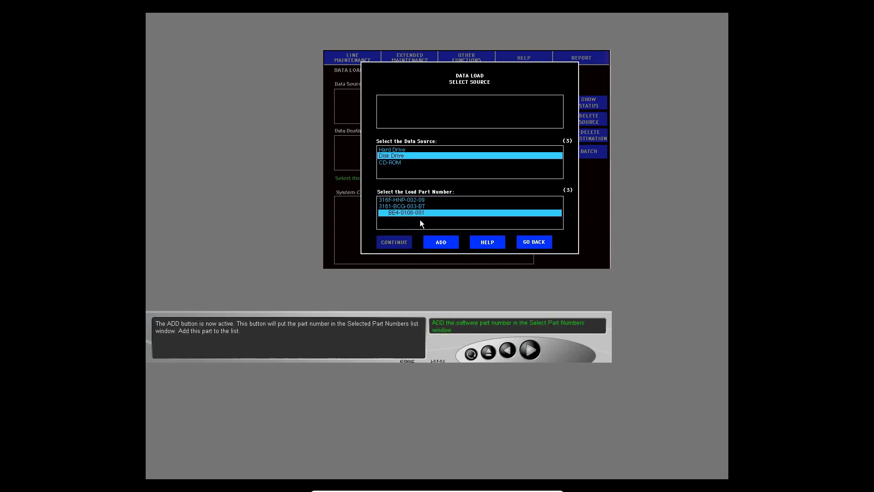
left_click(441, 242)
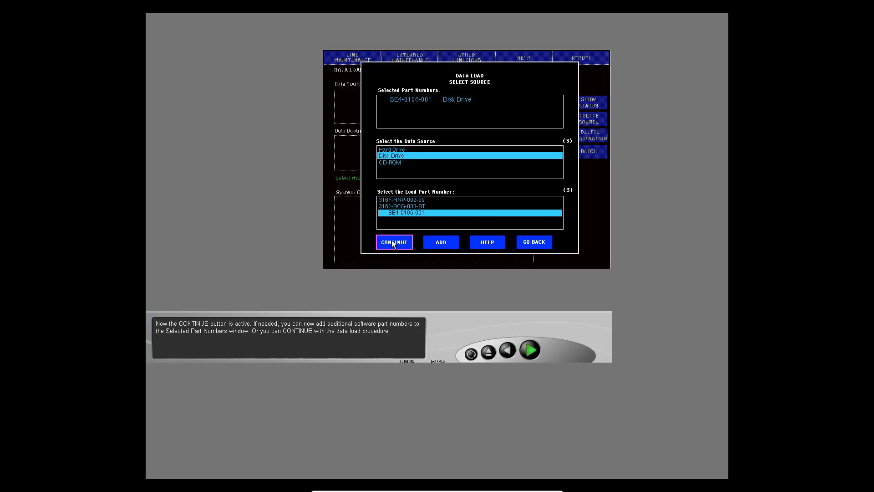
left_click(530, 351)
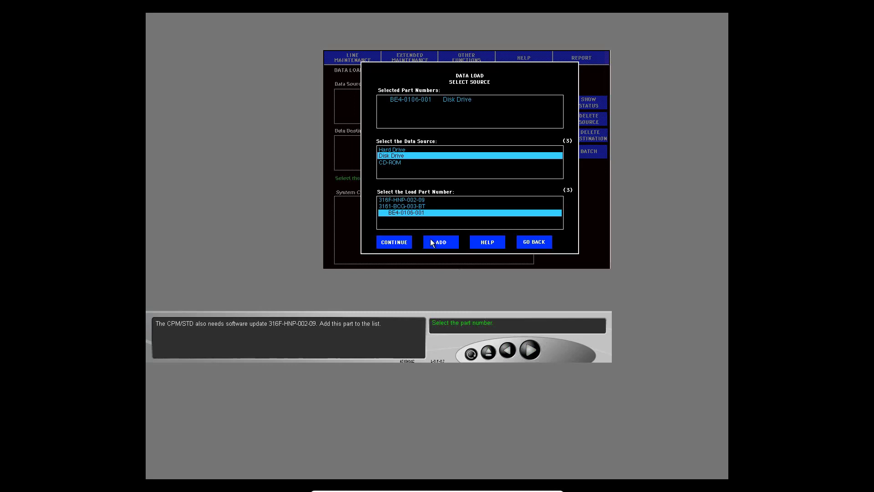
Add part number 316F-HNP-002-09 from the Disk Drive to the selected part numbers and return to the main data load display.
left_click(408, 201)
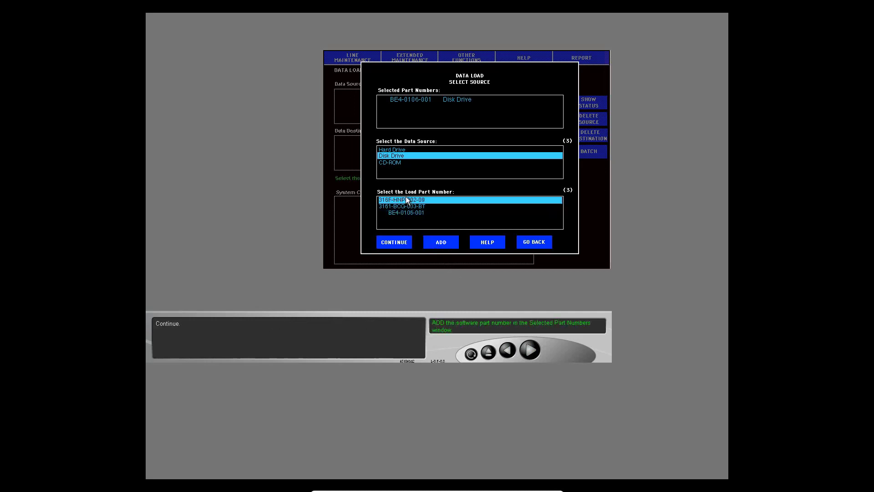
left_click(435, 245)
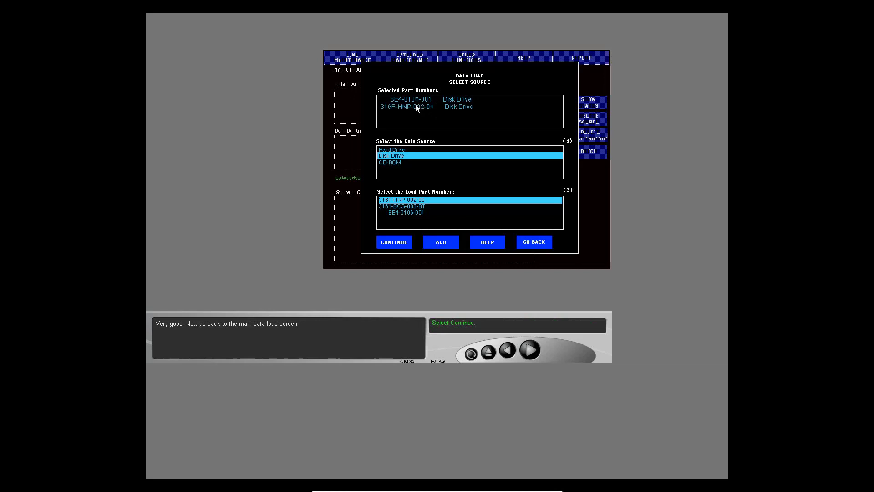
left_click(529, 350)
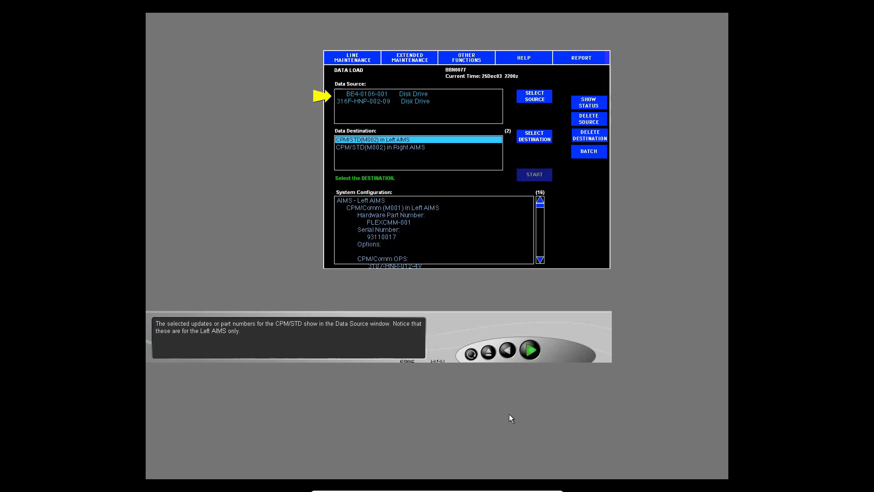
Advance the lesson through the Right AIMS source selection and data load start explanations to the section on removing items.
left_click(531, 349)
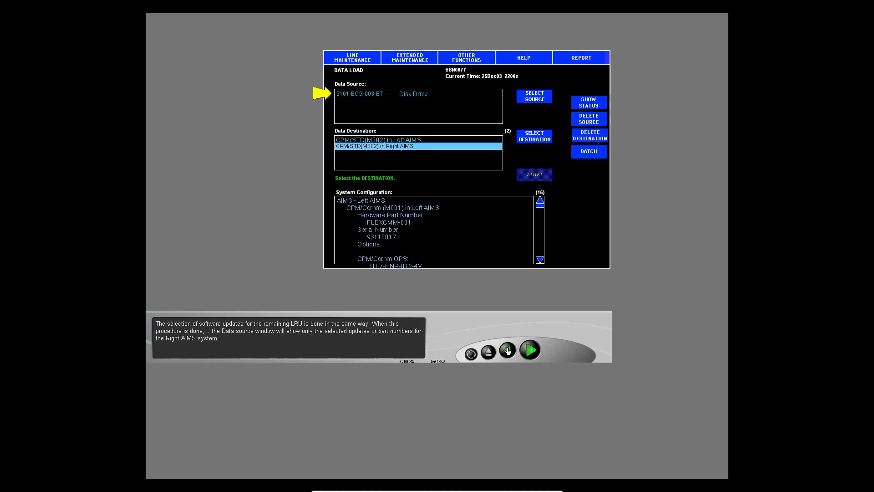
left_click(529, 350)
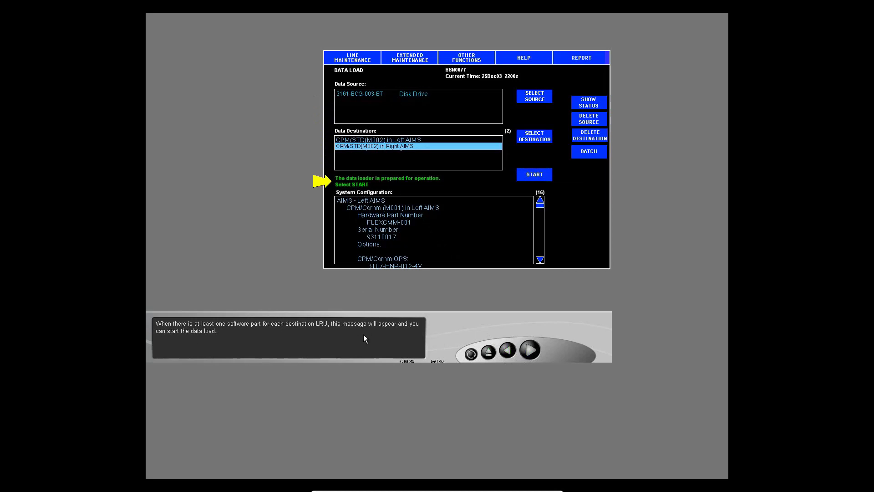
left_click(528, 351)
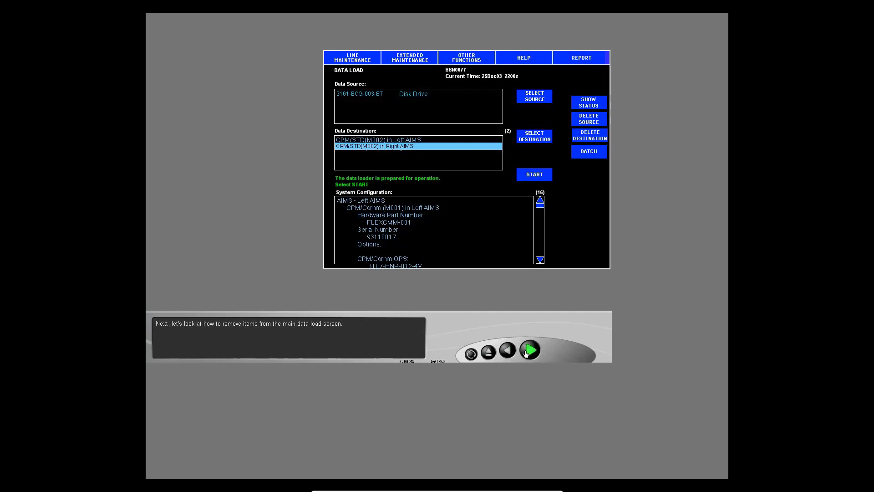
Advance past the item-removal explanation to the batch load function and load batch file 3178-BAT-BAA-13 from the CD-ROM.
left_click(527, 351)
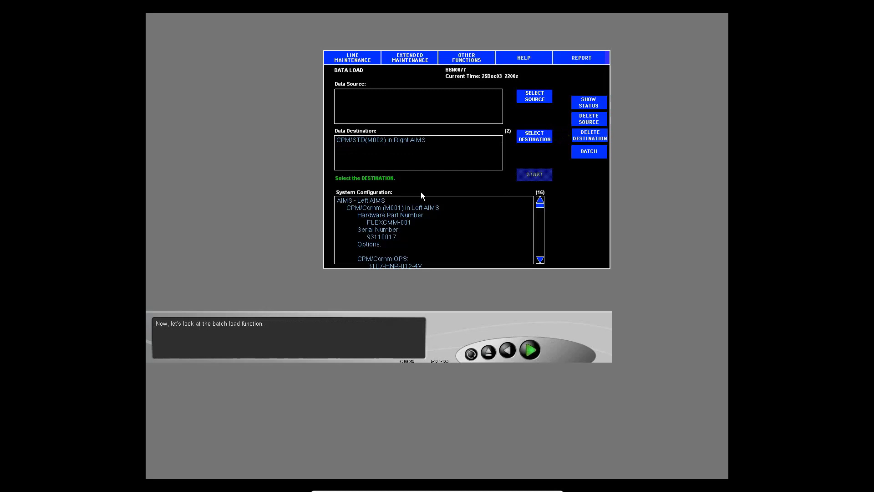
left_click(530, 350)
left_click(587, 153)
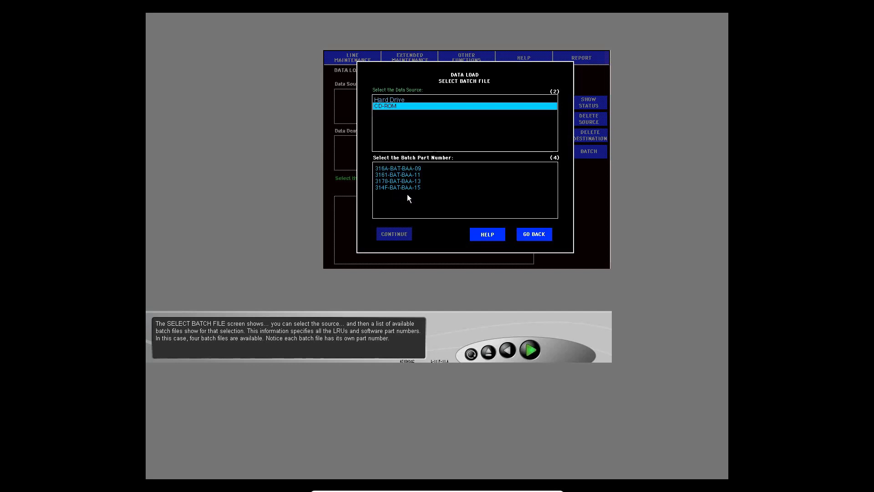
left_click(530, 356)
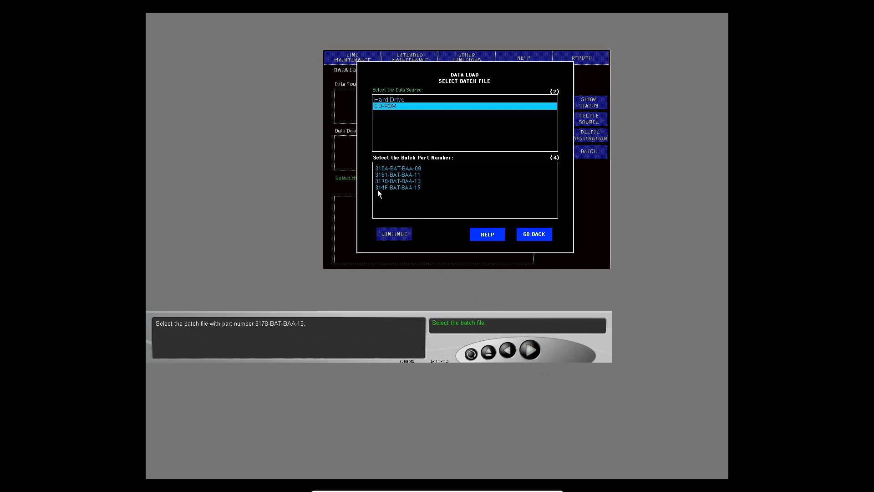
left_click(413, 181)
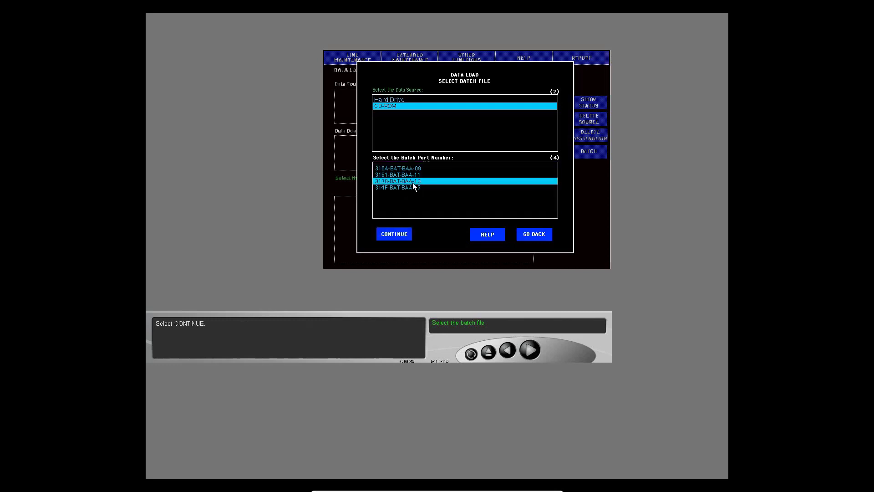
left_click(394, 234)
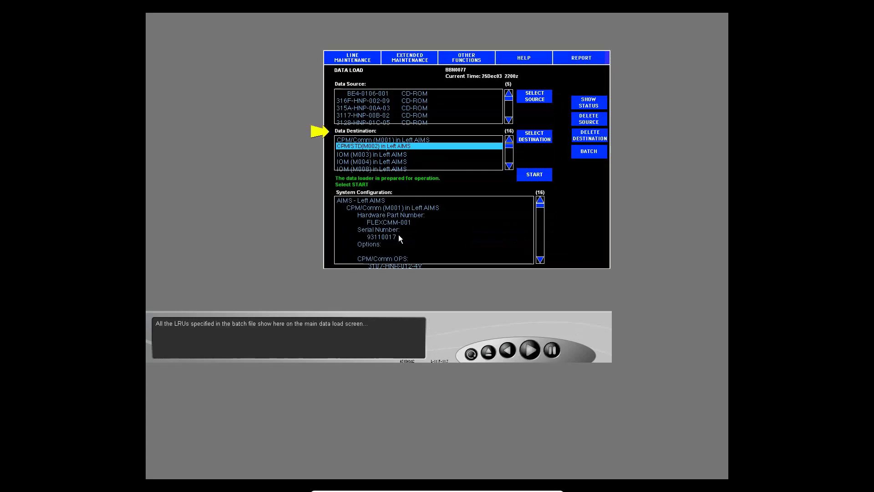
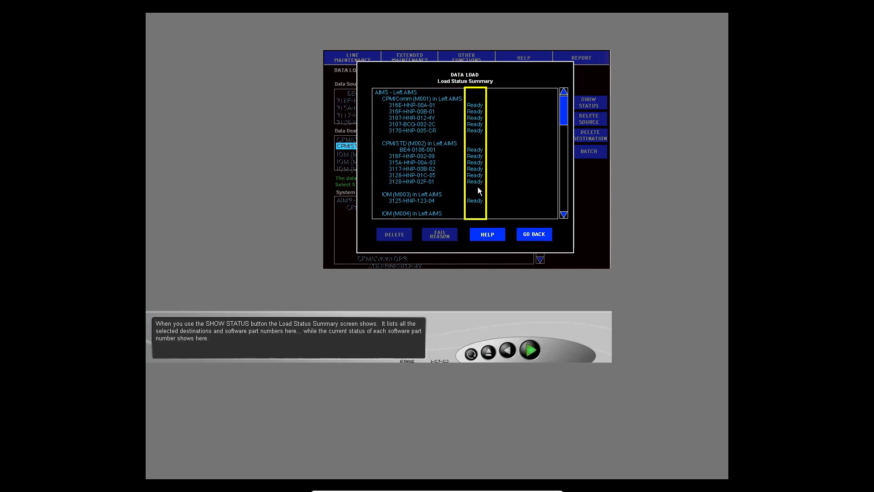
Start the batch data load after the load status explanation and finish the Normal Data Load module.
left_click(530, 349)
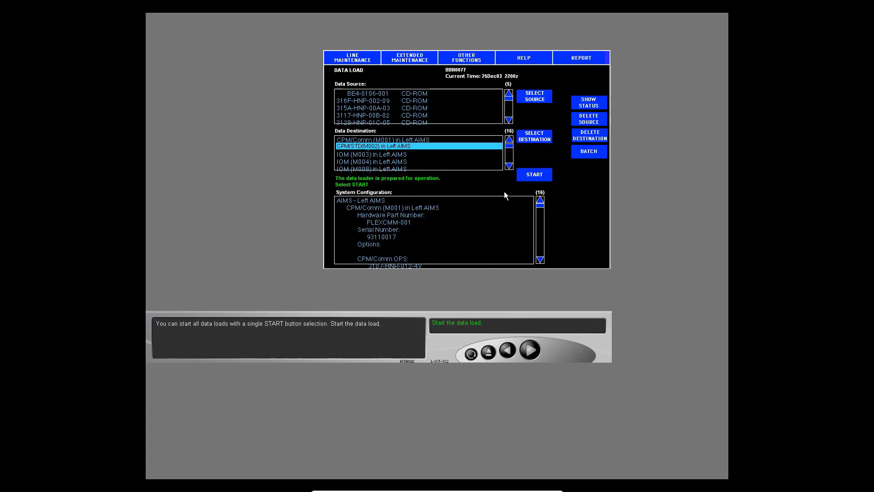
left_click(533, 176)
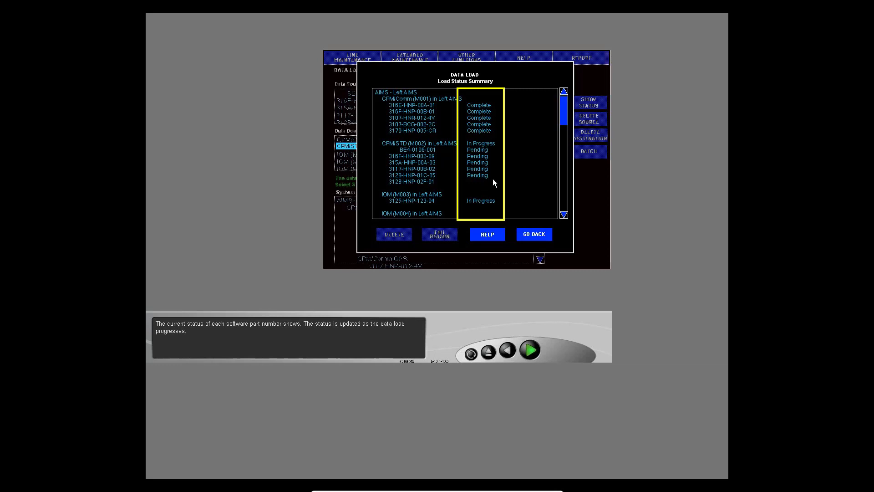
left_click(530, 350)
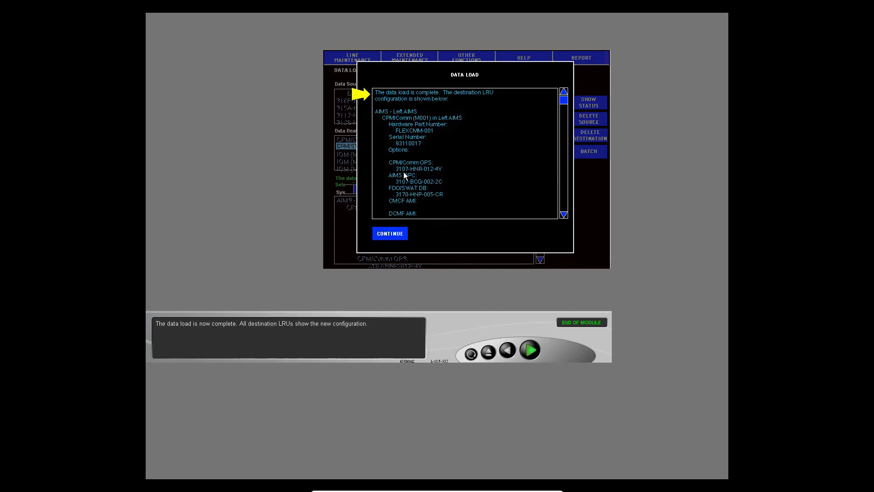
left_click(532, 356)
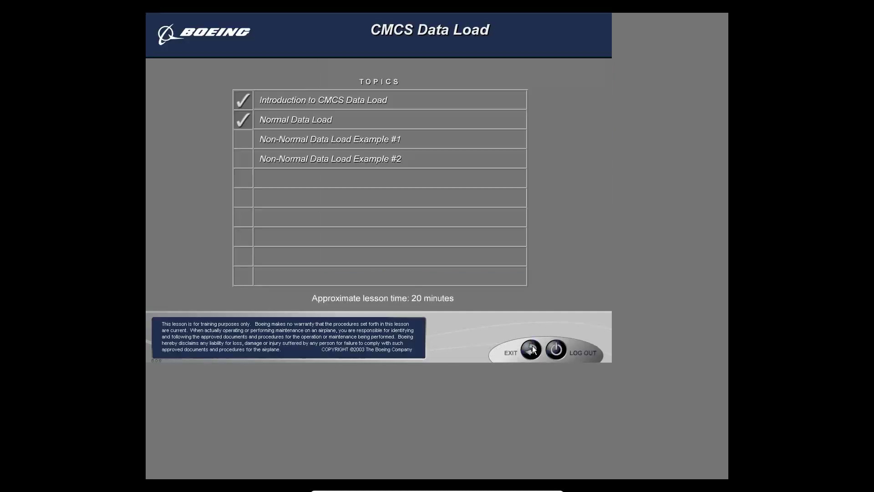
Start the Non-Normal Data Load Example #1 lesson and go to the DATA LOAD display.
left_click(288, 140)
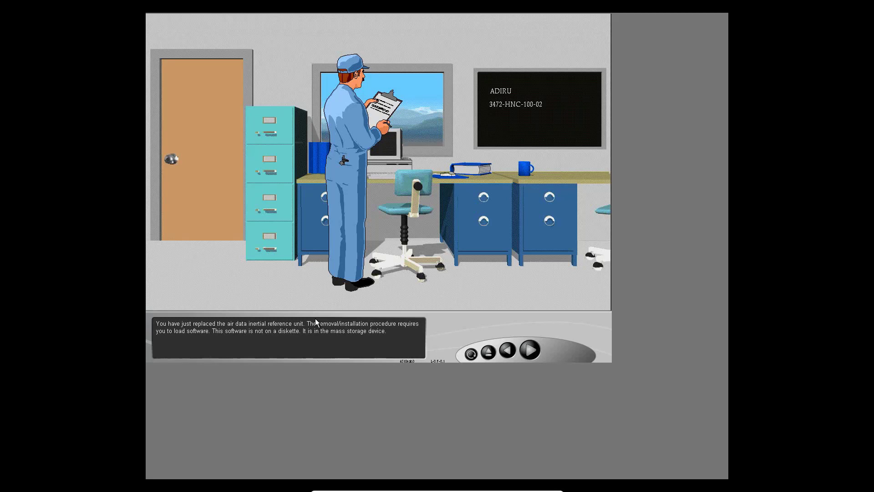
left_click(531, 351)
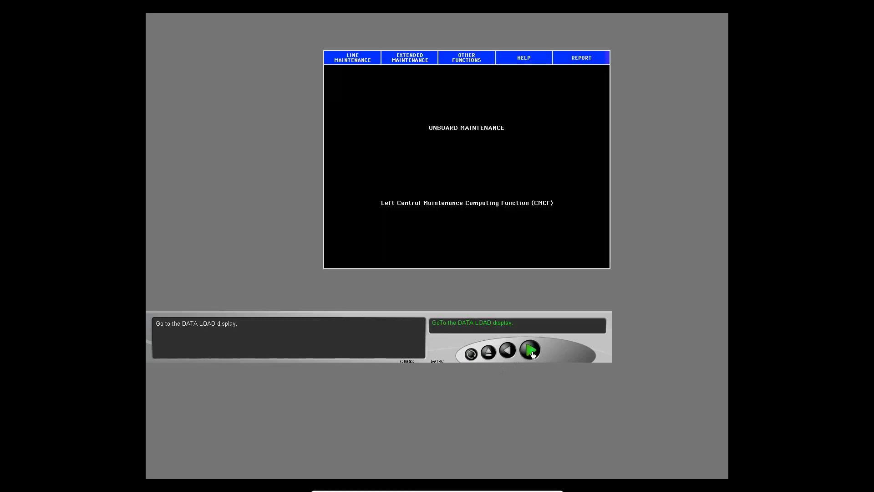
left_click(403, 61)
left_click(411, 128)
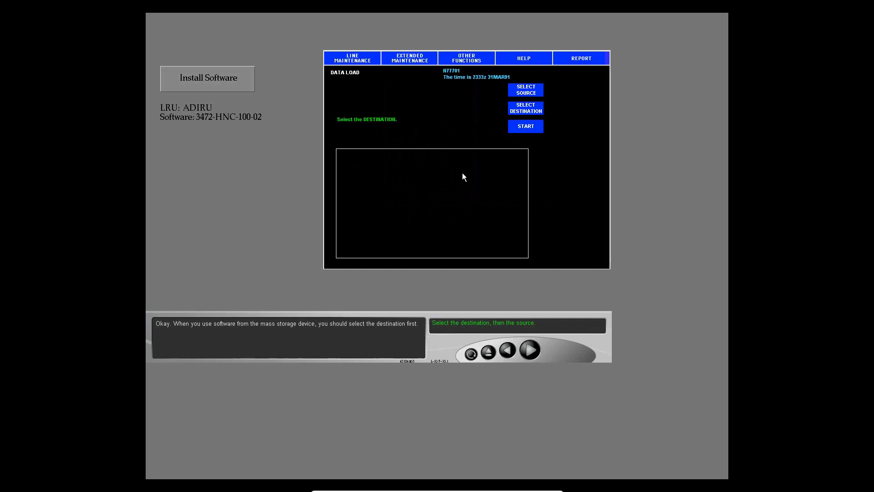
Set the data load destination to Air Data Inertial Reference Unit (ADIRU) in ATA system 34 Air Data Inertial Reference System.
left_click(526, 109)
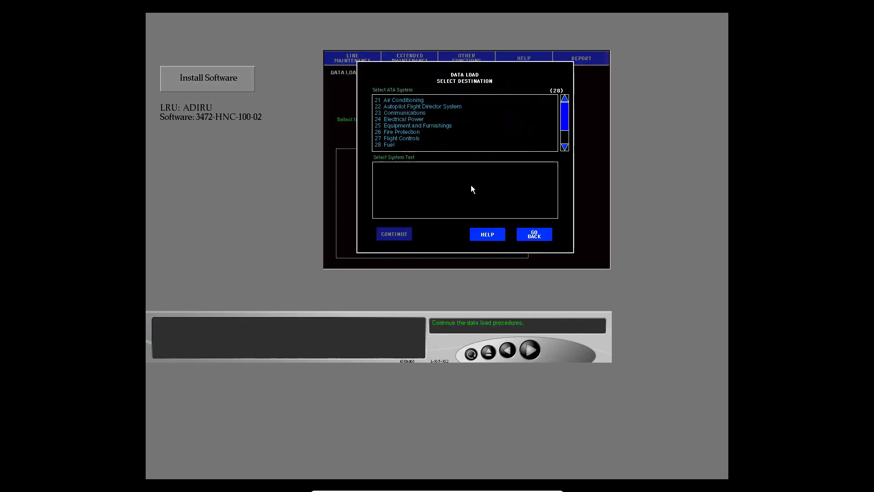
left_click(563, 145)
left_click(562, 145)
left_click(563, 145)
left_click(562, 145)
left_click(563, 145)
left_click(562, 145)
left_click(563, 145)
left_click(563, 145)
left_click(563, 145)
left_click(563, 145)
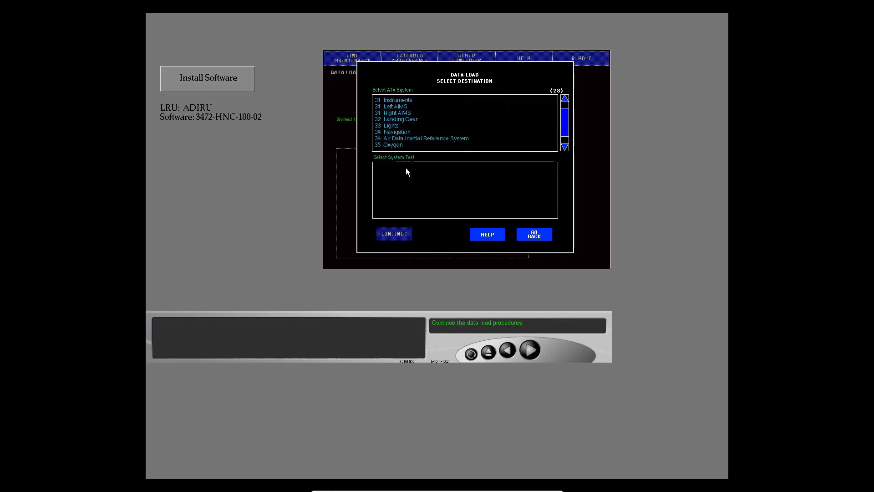
left_click(395, 139)
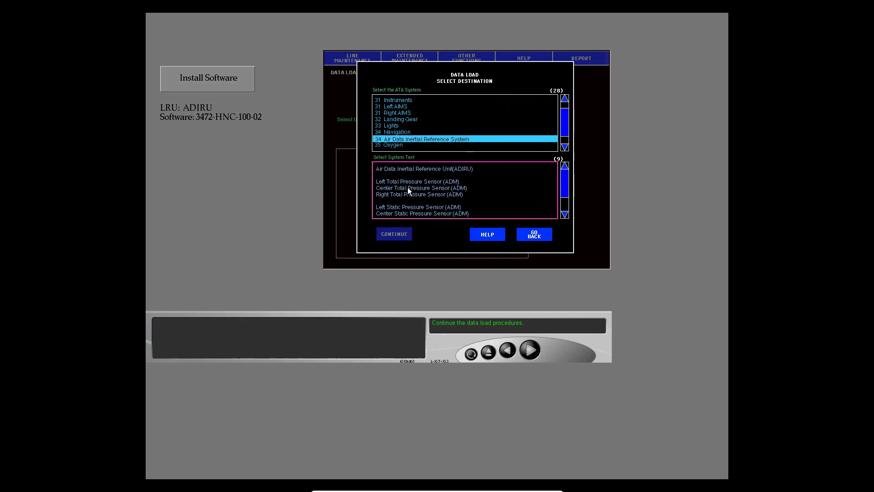
left_click(394, 171)
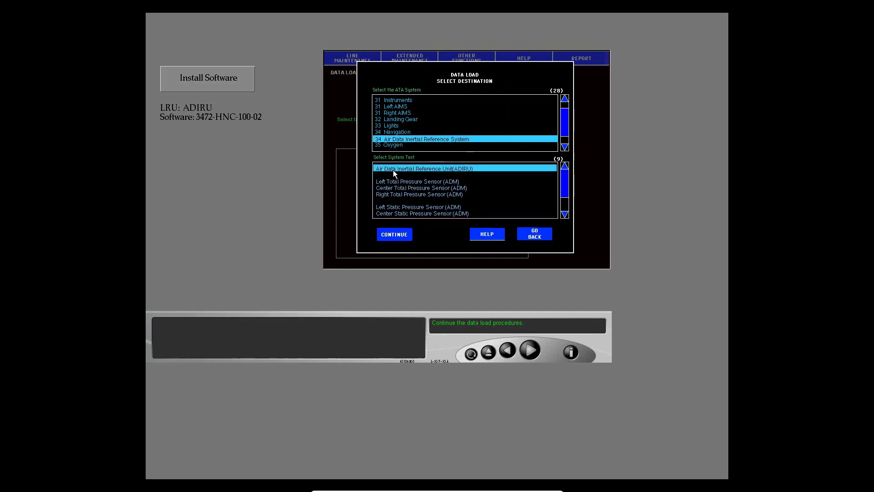
left_click(394, 234)
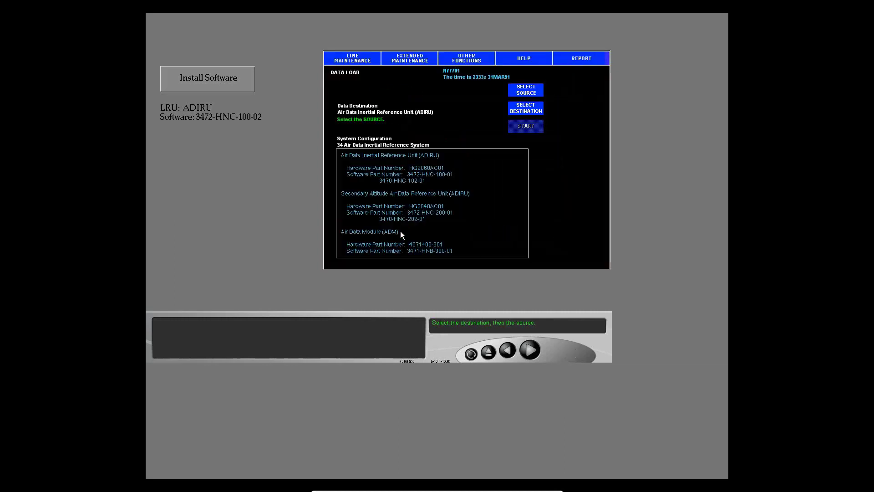
Choose the Mass Storage Device as the data source and select load part number 3472-HNC-100-02.
left_click(520, 92)
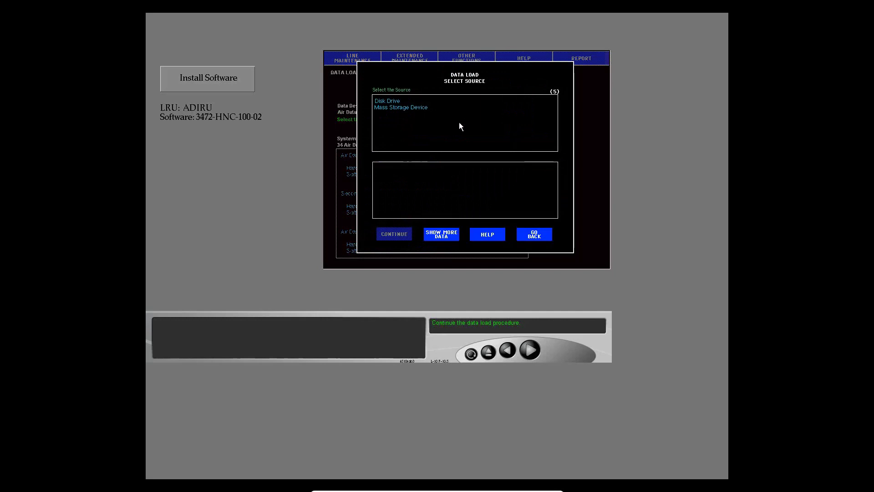
left_click(398, 106)
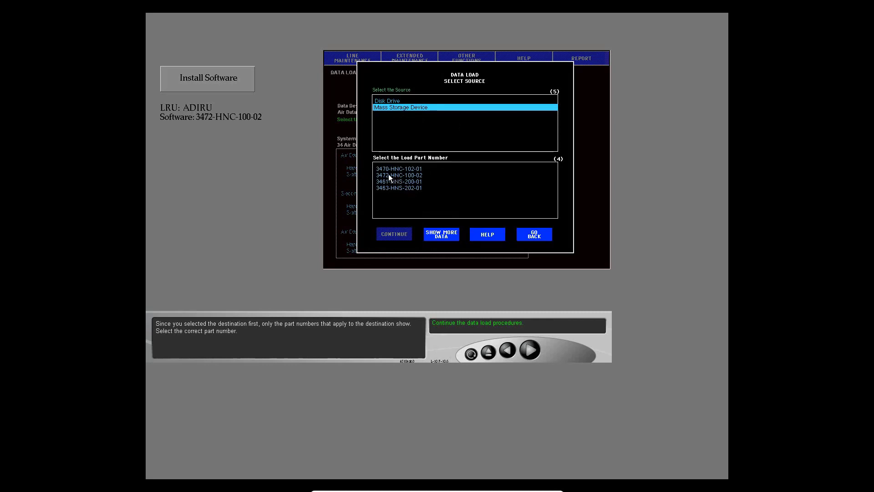
left_click(415, 175)
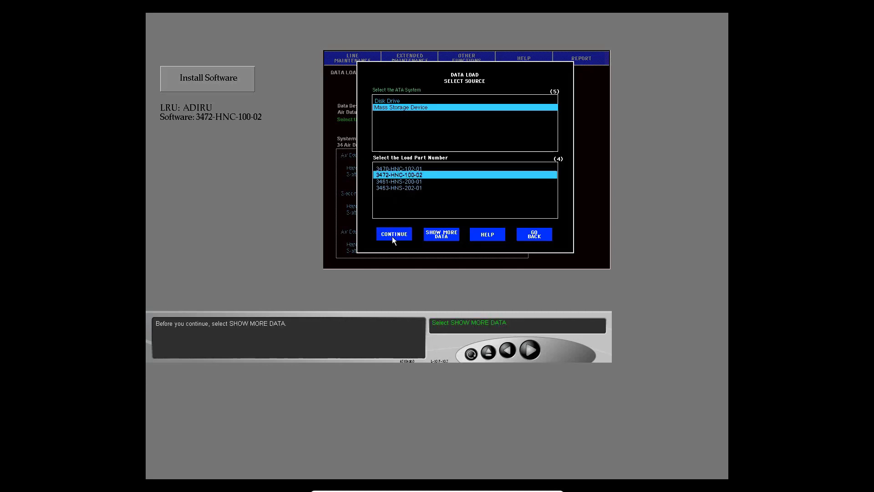
Expand the source list to all mass storage part numbers, reduce it to the applicable ones and continue with the selected source.
left_click(439, 235)
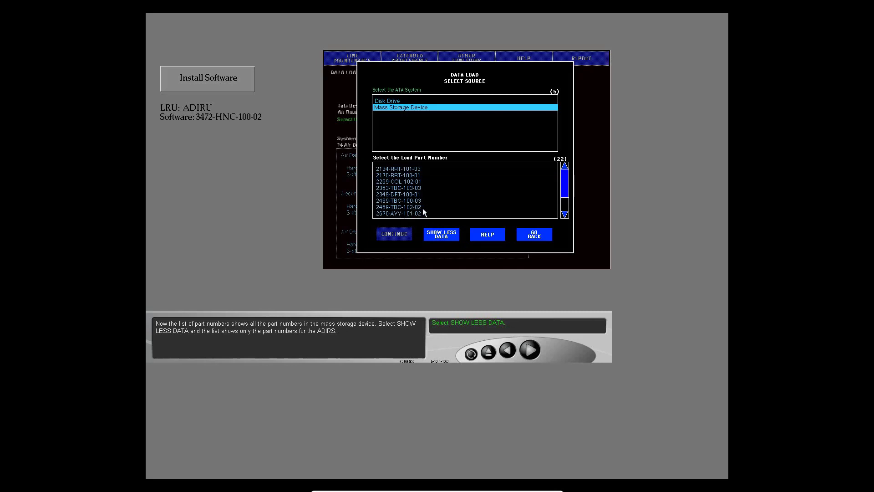
left_click(565, 214)
left_click(565, 214)
left_click(564, 214)
left_click(565, 214)
left_click(564, 214)
left_click(563, 214)
left_click(564, 214)
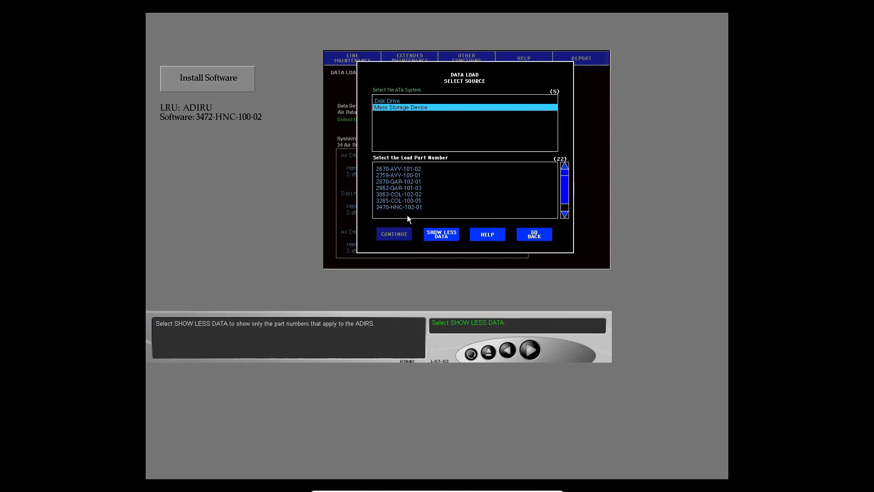
left_click(437, 235)
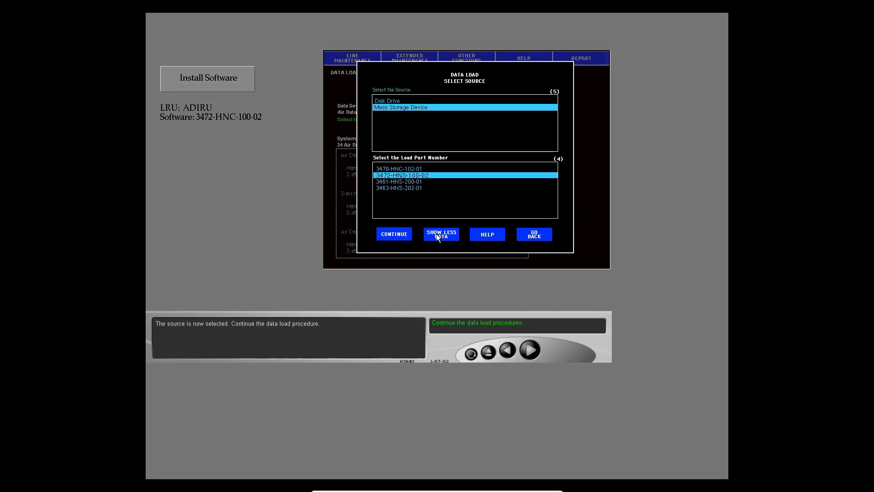
left_click(394, 234)
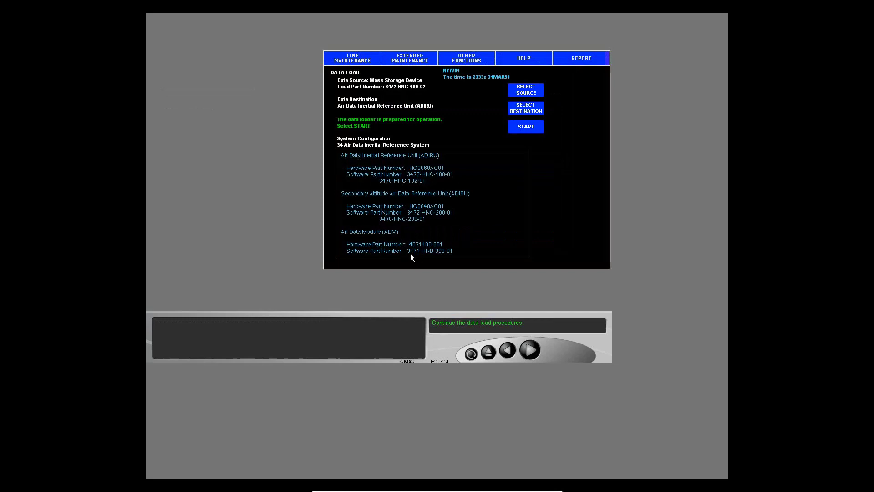
Start the ADIRU data load from the confirmed airplane configuration and close the tagged circuit breaker.
left_click(517, 130)
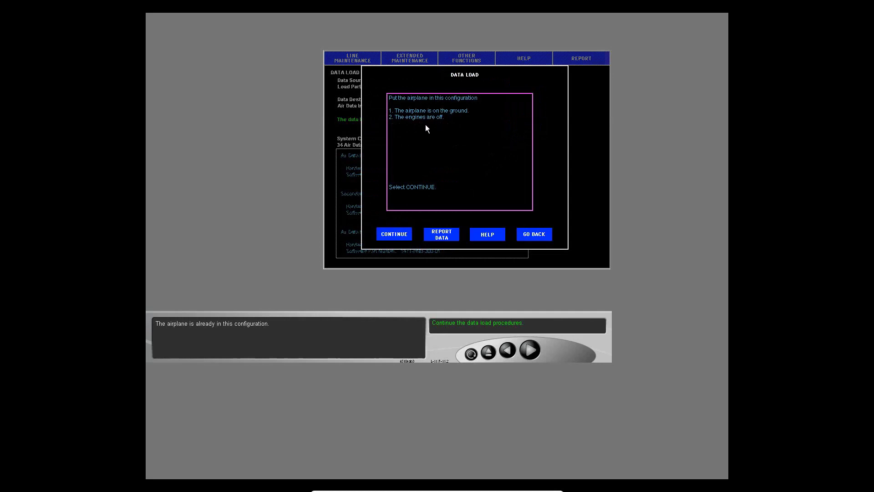
left_click(394, 233)
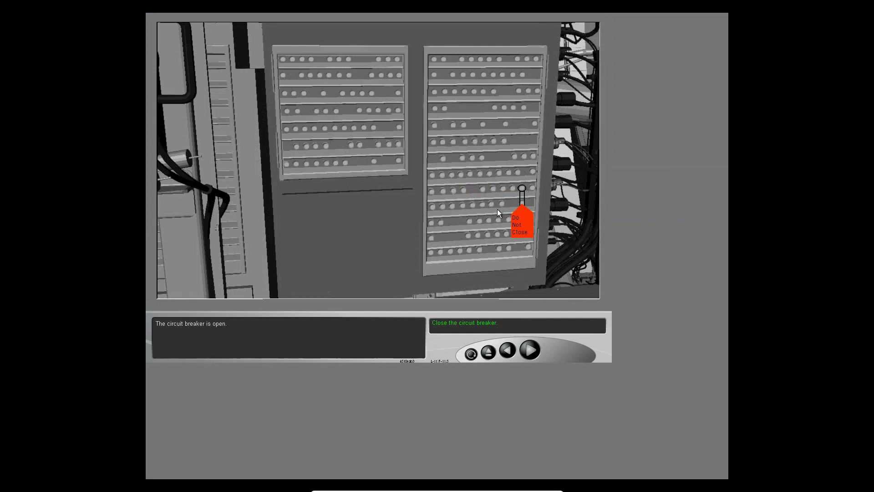
left_click(520, 189)
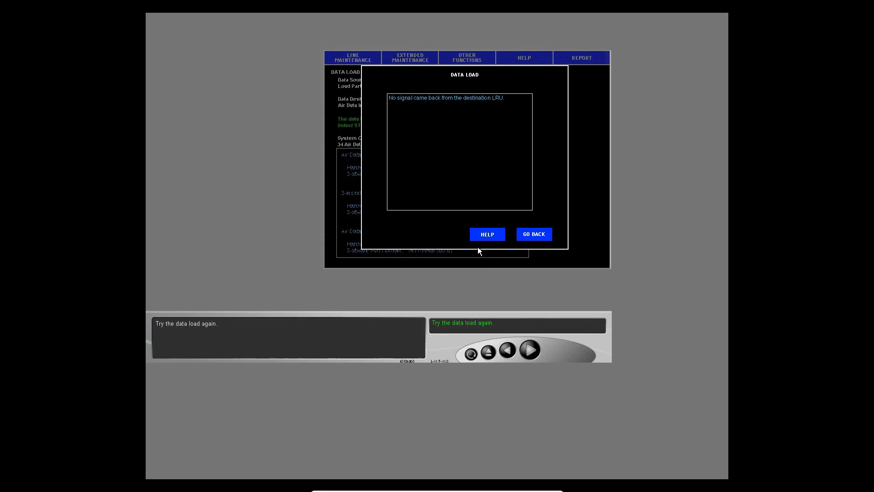
Restart the ADIRU data load and complete it by confirming the required airplane configurations.
left_click(537, 234)
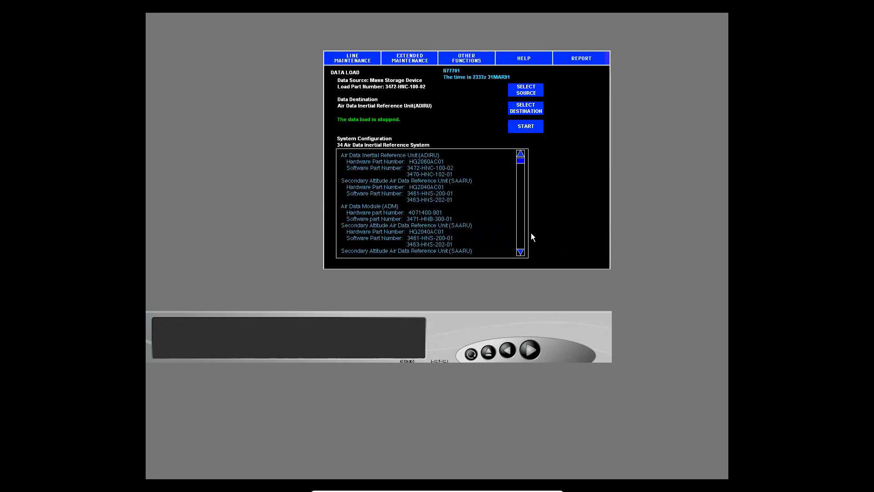
left_click(515, 128)
left_click(523, 126)
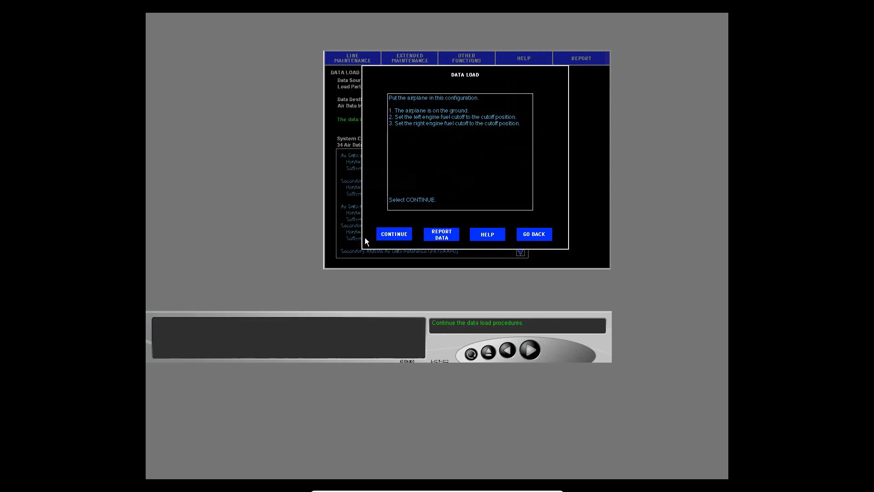
left_click(390, 234)
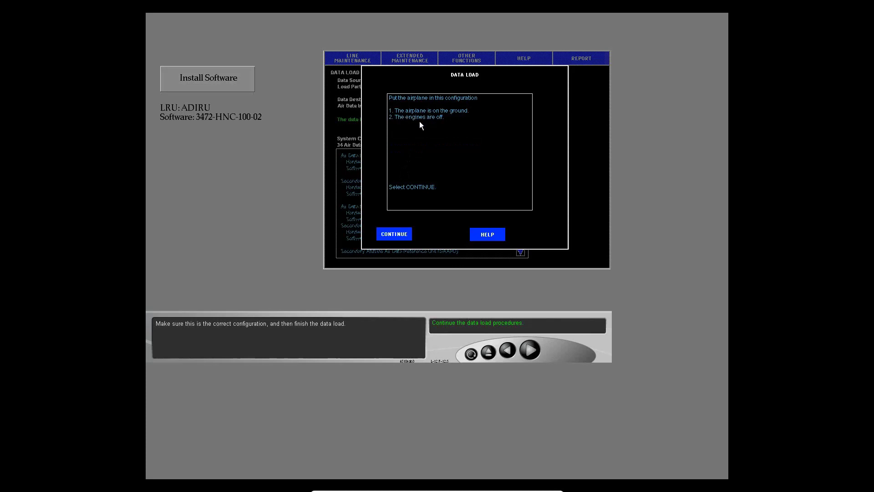
left_click(394, 234)
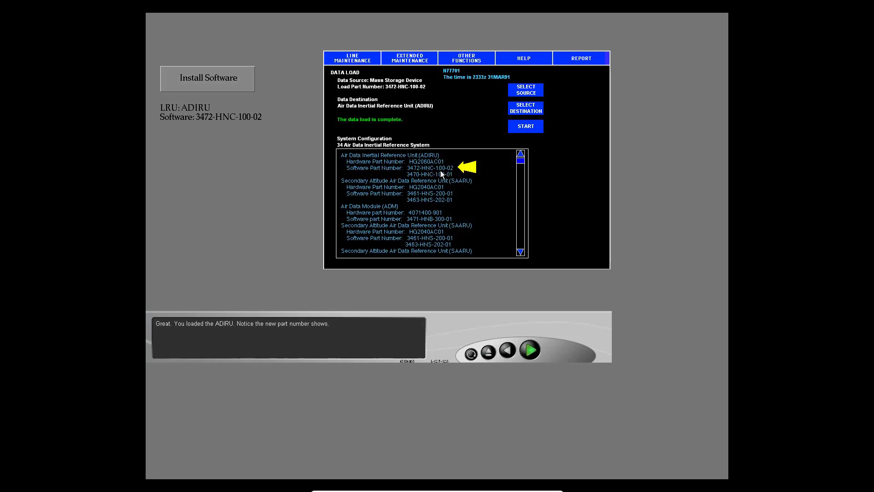
Finish the Non-Normal Data Load Example #1 module and start the Non-Normal Data Load Example #2 lesson.
left_click(532, 351)
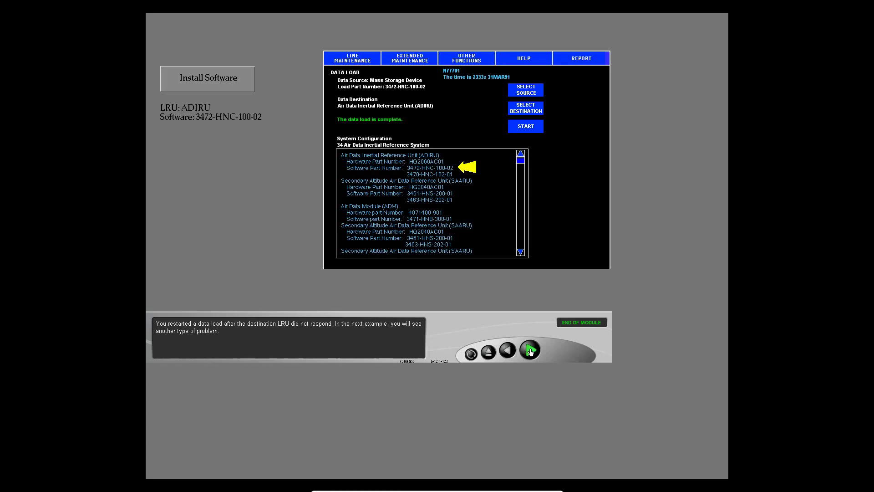
left_click(530, 350)
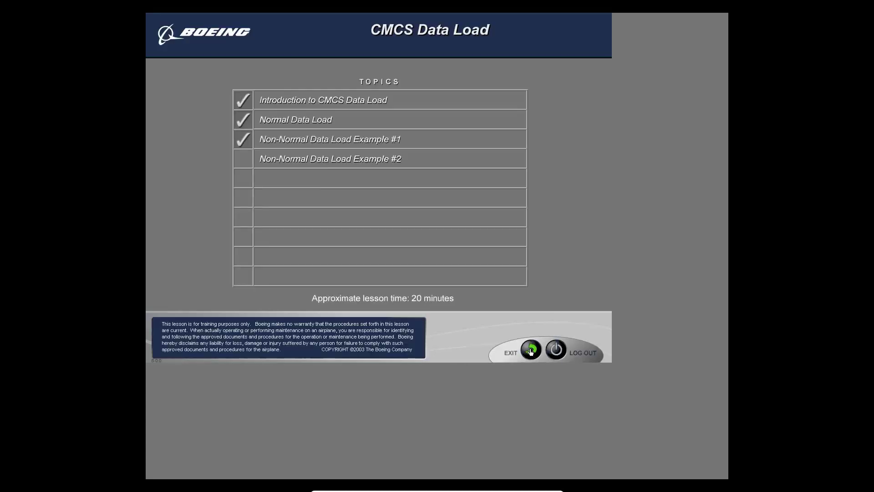
left_click(340, 166)
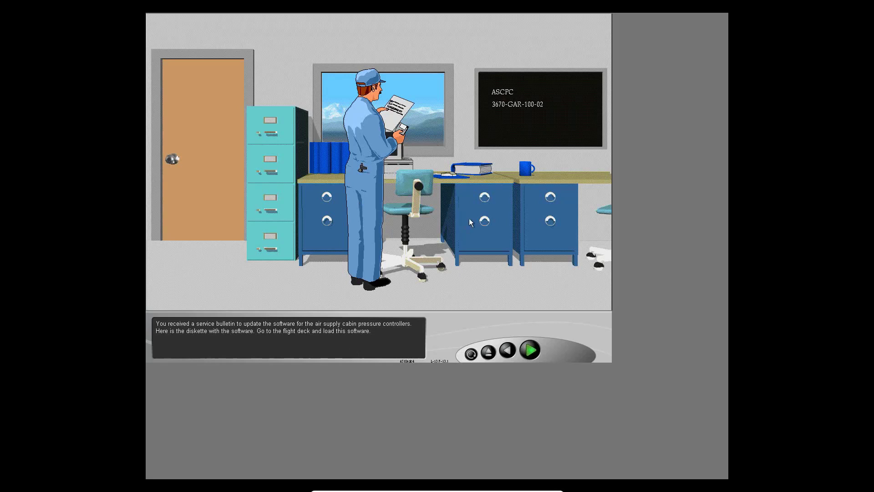
Put the software diskette in the flight deck disk drive and bring up the DATA LOAD display on the maintenance terminal.
left_click(526, 349)
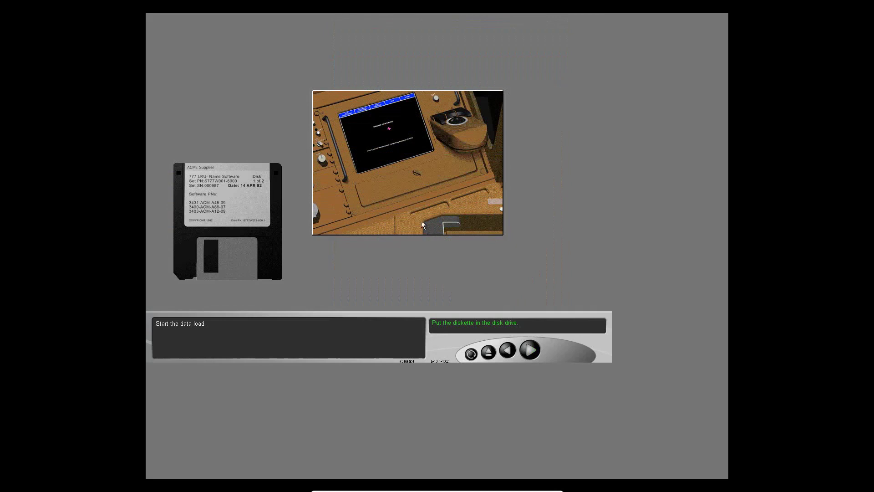
left_click(404, 180)
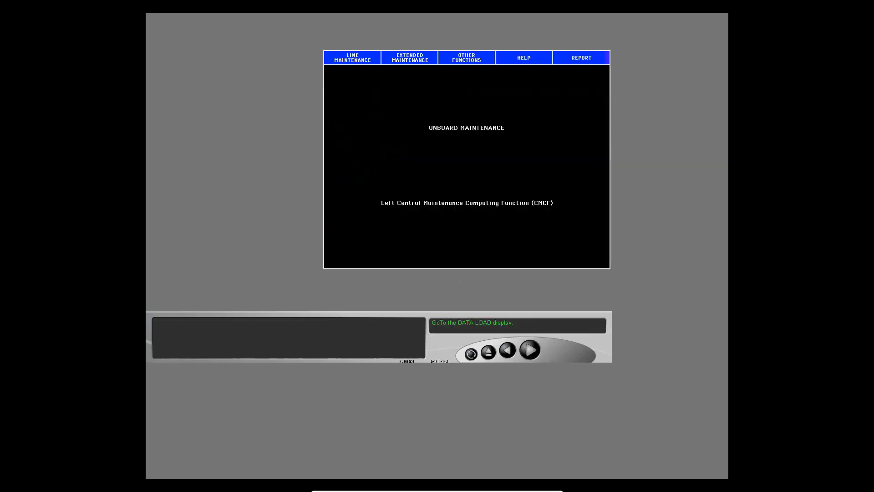
left_click(410, 58)
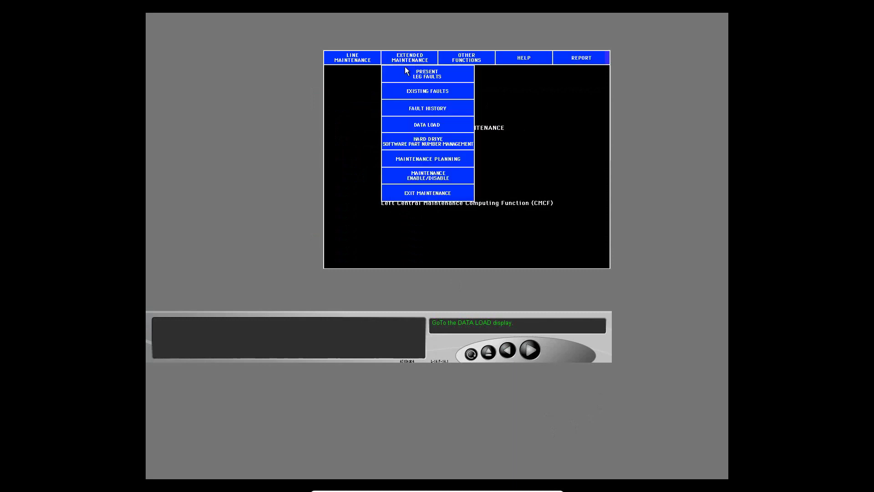
left_click(414, 127)
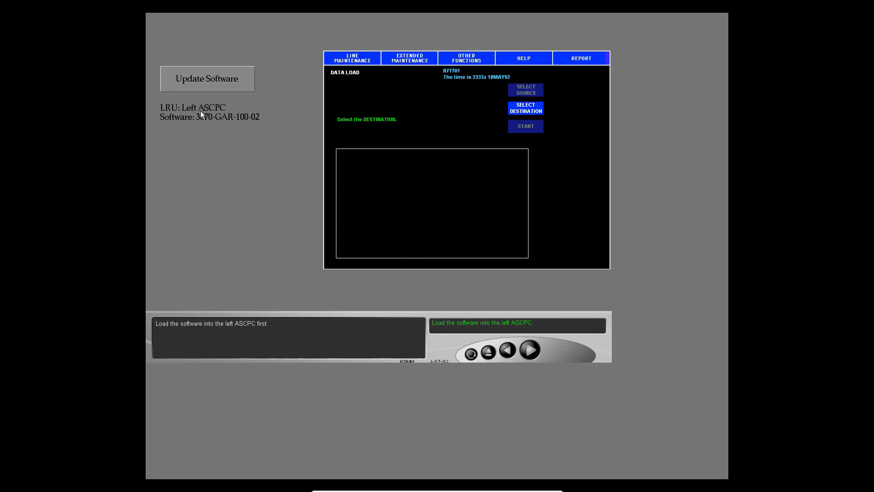
Set the data load destination to the left Air Supply-Cabin Pressure Controller under ATA system 36 Pneumatic.
left_click(512, 113)
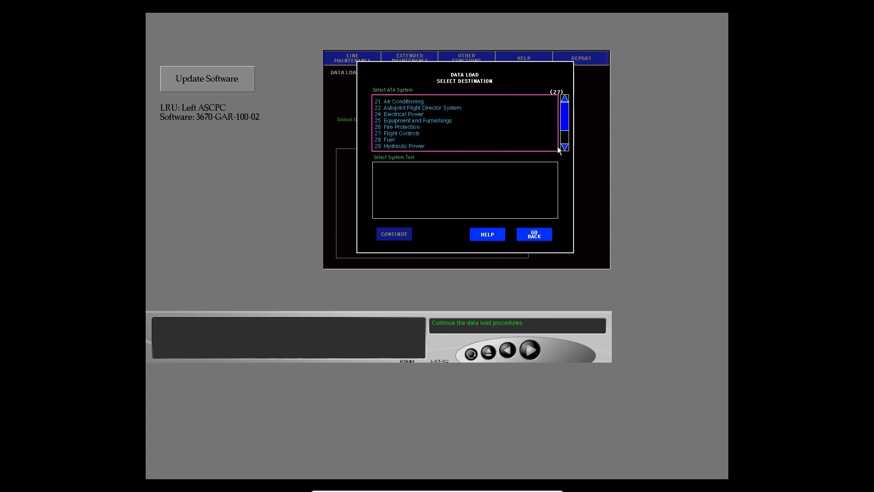
left_click(400, 101)
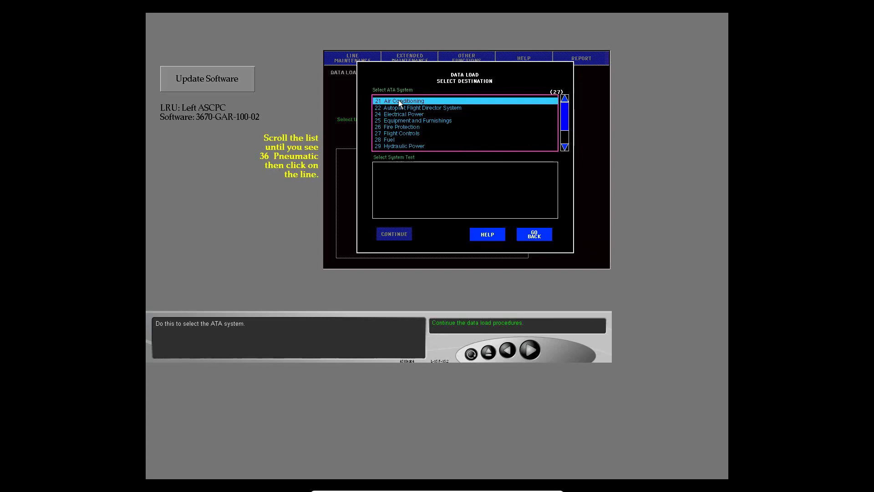
left_click(565, 148)
left_click(564, 147)
left_click(564, 147)
left_click(565, 147)
left_click(565, 147)
left_click(565, 147)
left_click(565, 147)
left_click(565, 147)
left_click(565, 147)
left_click(566, 146)
left_click(565, 146)
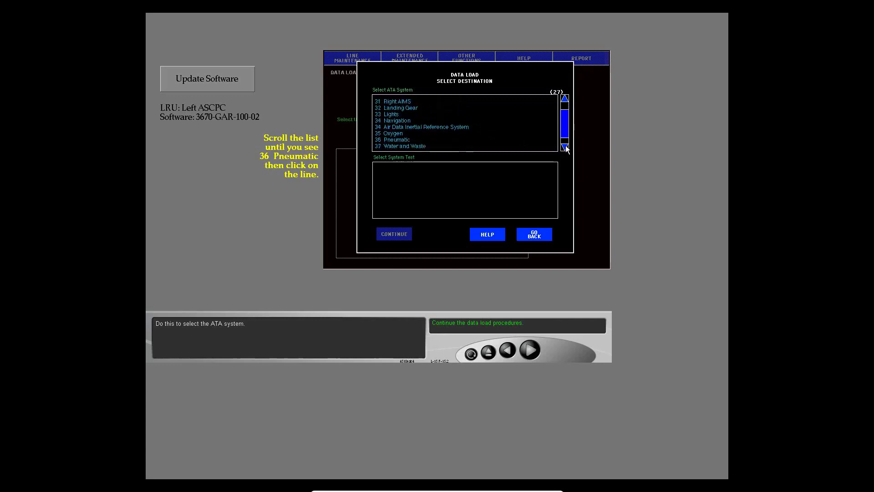
left_click(397, 139)
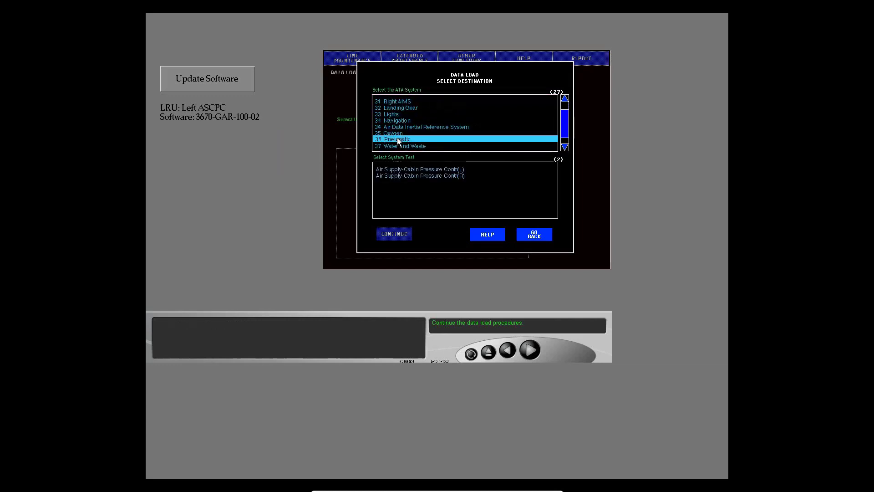
left_click(434, 170)
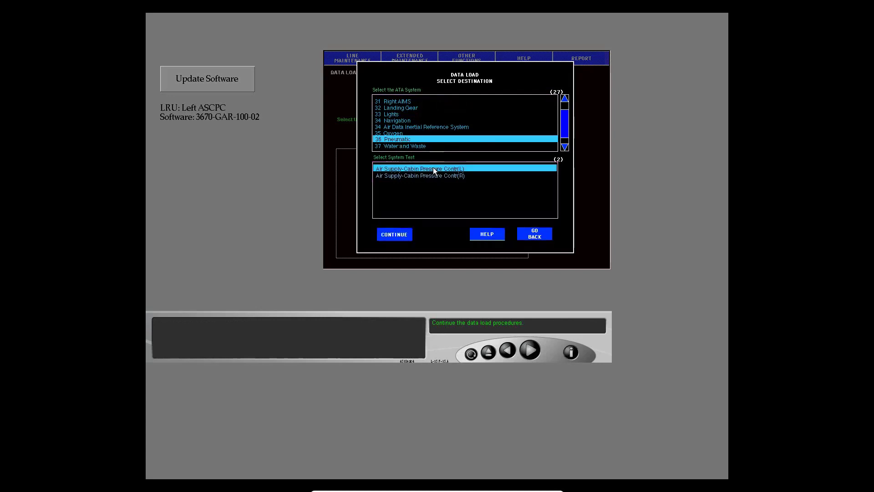
left_click(400, 236)
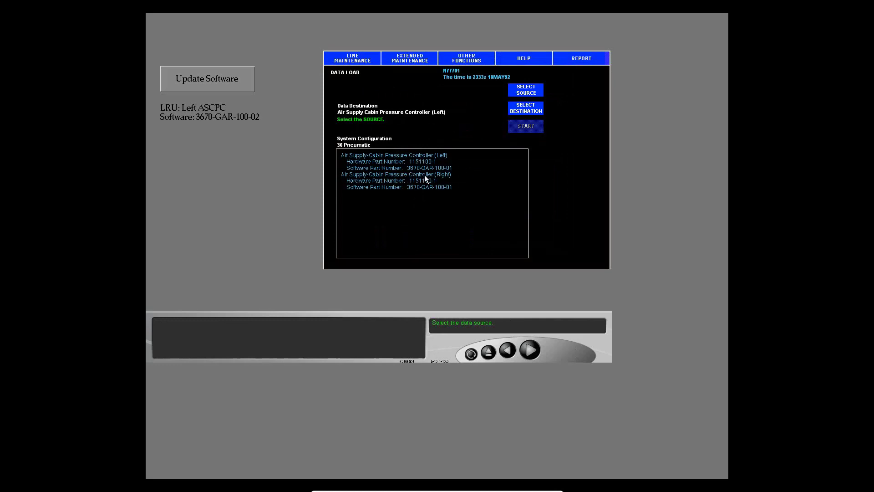
Set the data load source to the Disk Drive with load part number 3670-GAR-100-02.
left_click(521, 92)
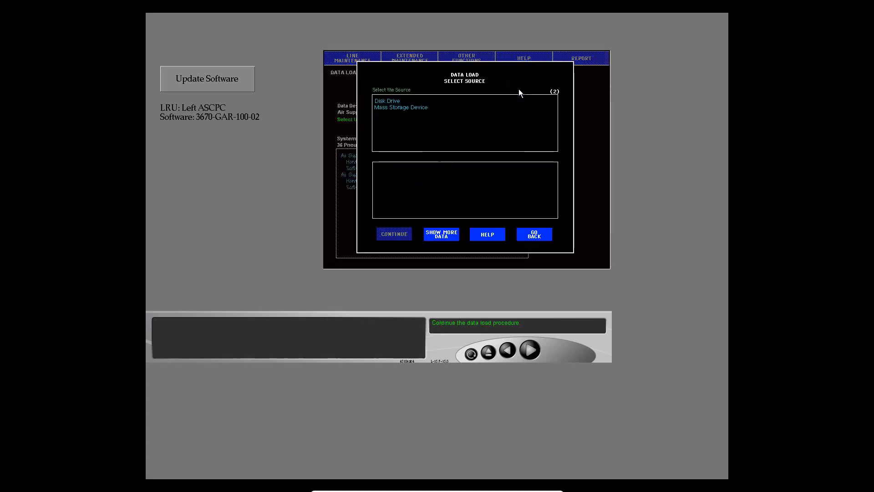
left_click(395, 102)
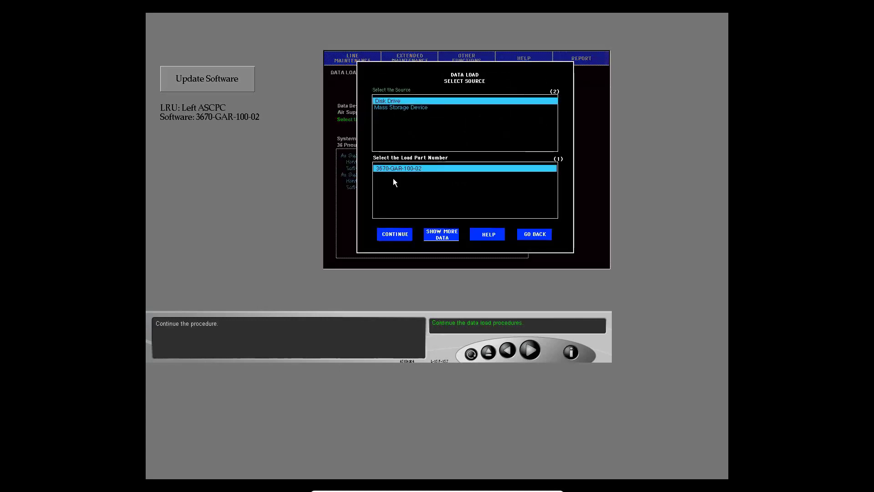
left_click(395, 235)
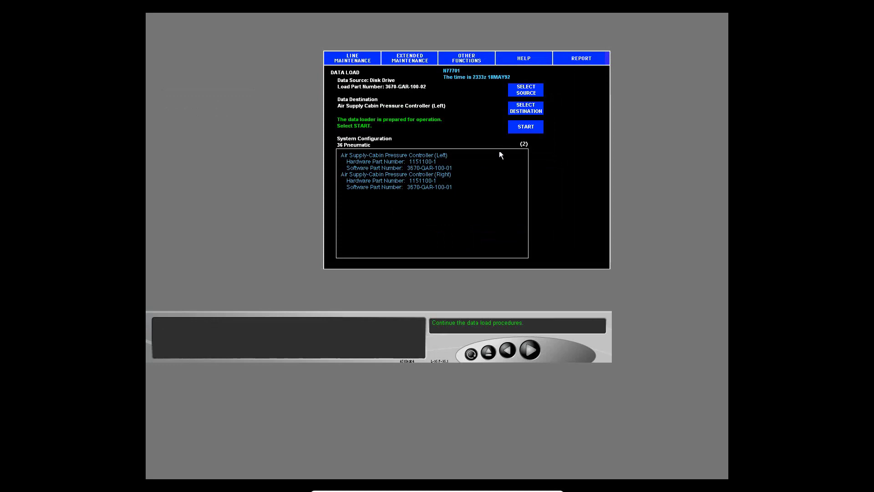
Run the left ASCPC data load, confirming the airplane configuration, overriding the part number incompatibility and accepting the completed load.
left_click(518, 129)
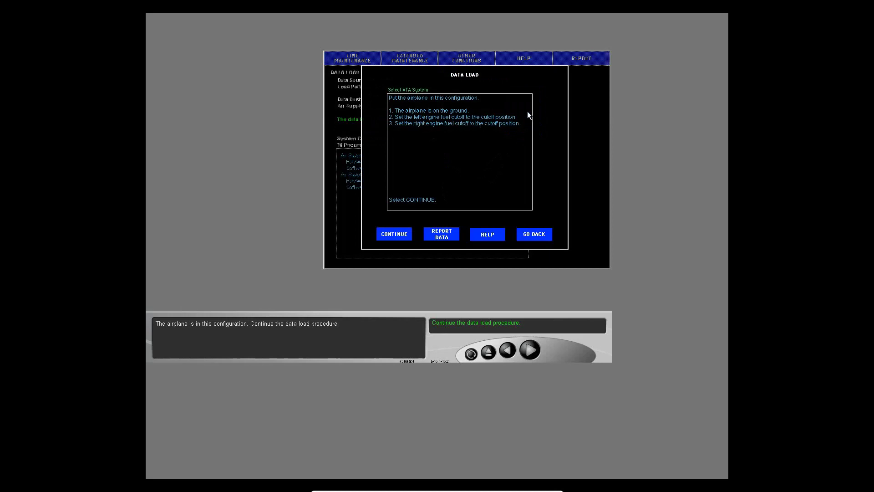
left_click(400, 234)
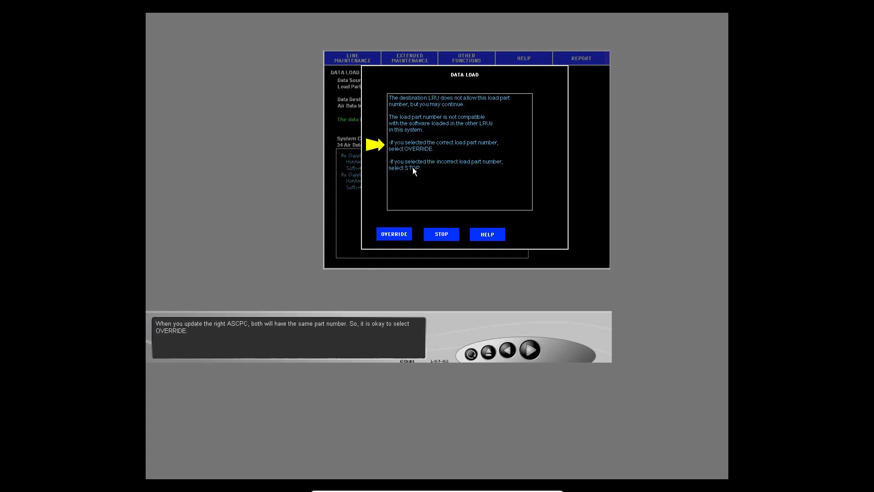
left_click(395, 236)
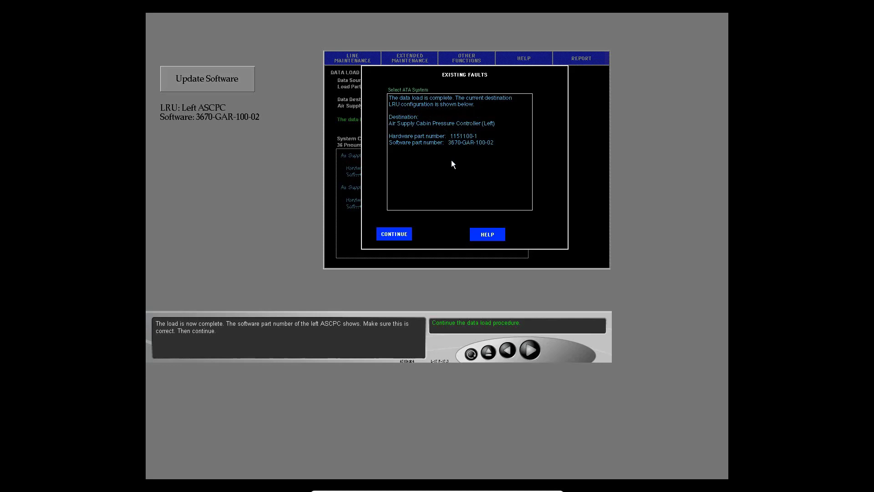
left_click(392, 237)
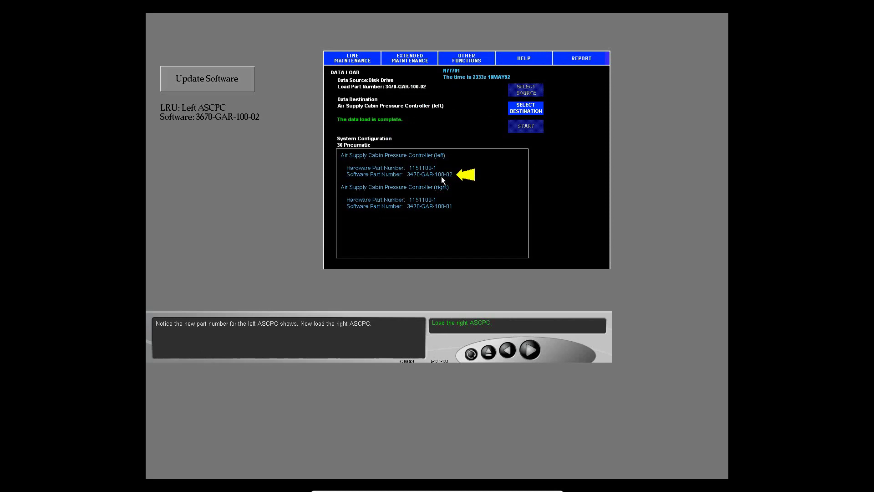
Change the data load destination to the right Air Supply-Cabin Pressure Controller under ATA system 36 Pneumatic.
left_click(523, 110)
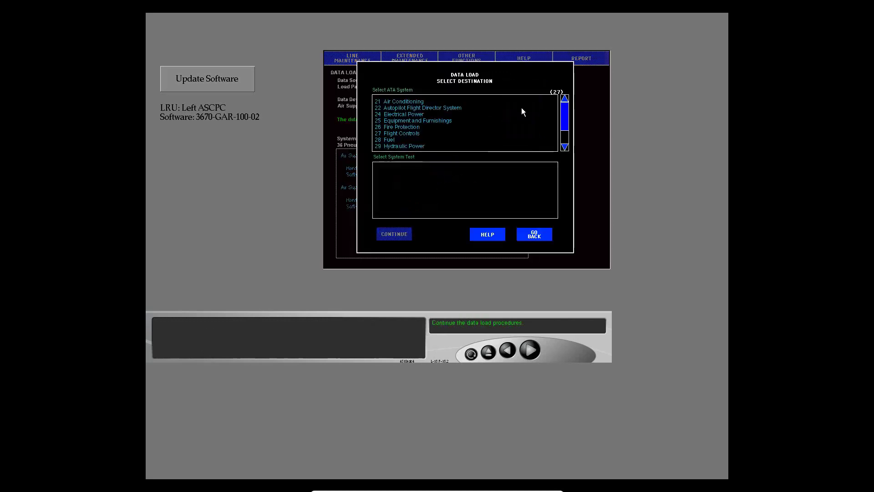
left_click(564, 147)
left_click(564, 146)
left_click(564, 147)
left_click(564, 146)
left_click(564, 147)
left_click(562, 147)
left_click(561, 147)
left_click(562, 147)
left_click(562, 147)
left_click(562, 147)
left_click(561, 147)
left_click(562, 147)
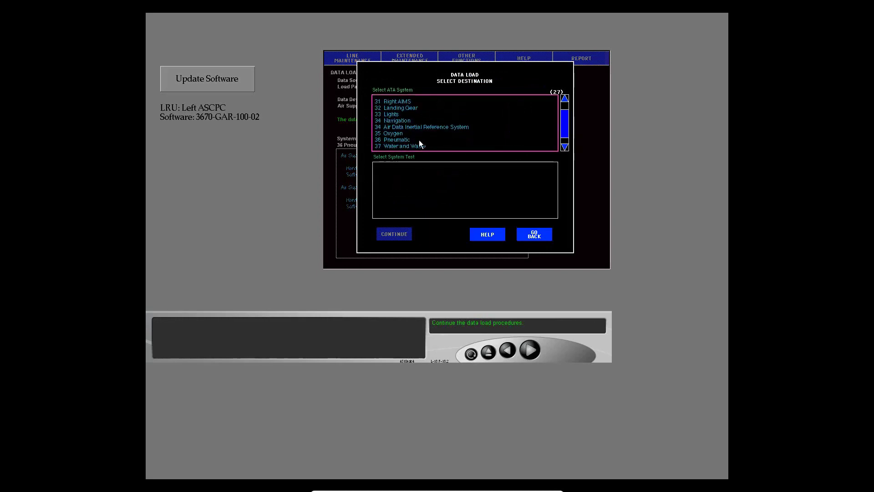
left_click(397, 140)
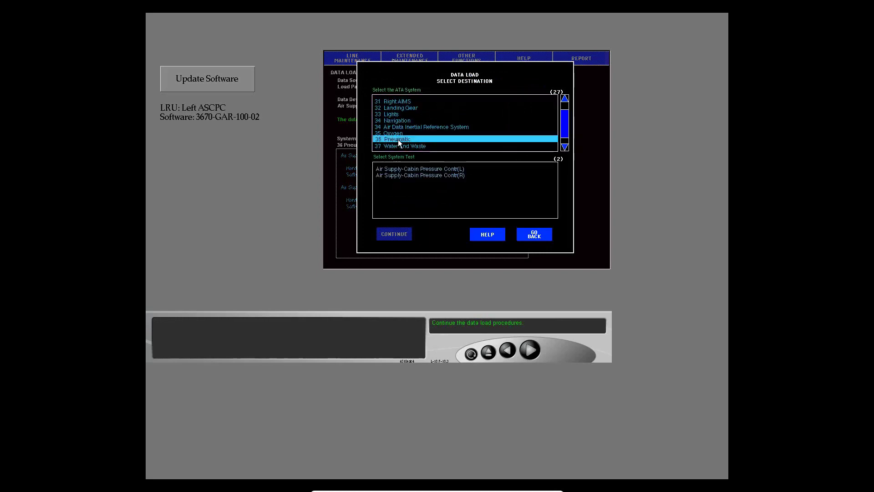
left_click(417, 175)
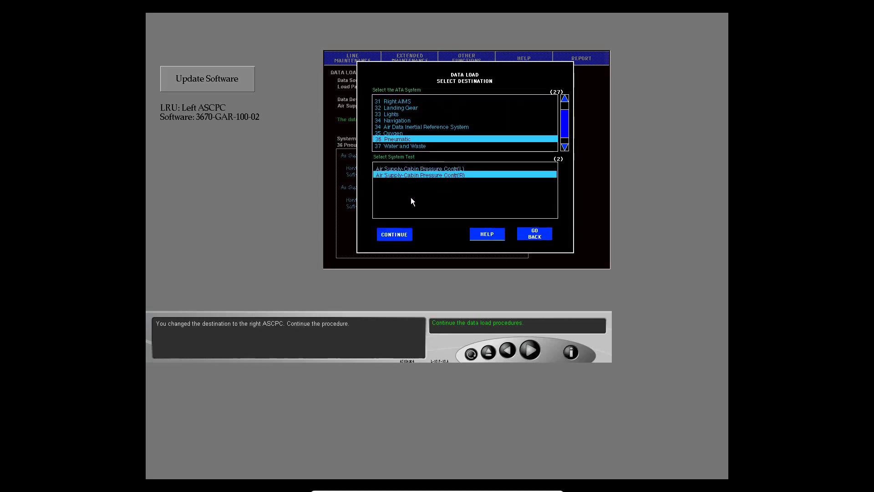
left_click(398, 235)
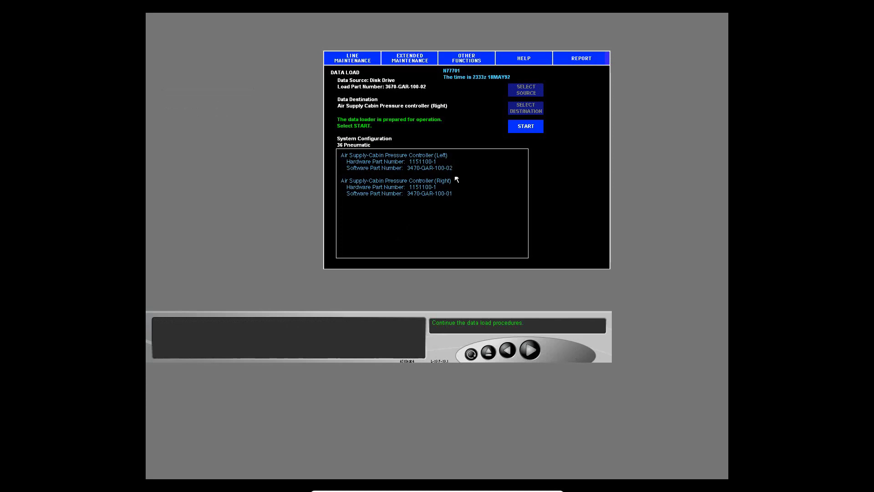
Run the right ASCPC data load, confirming the airplane configuration and accepting the completed load.
left_click(526, 128)
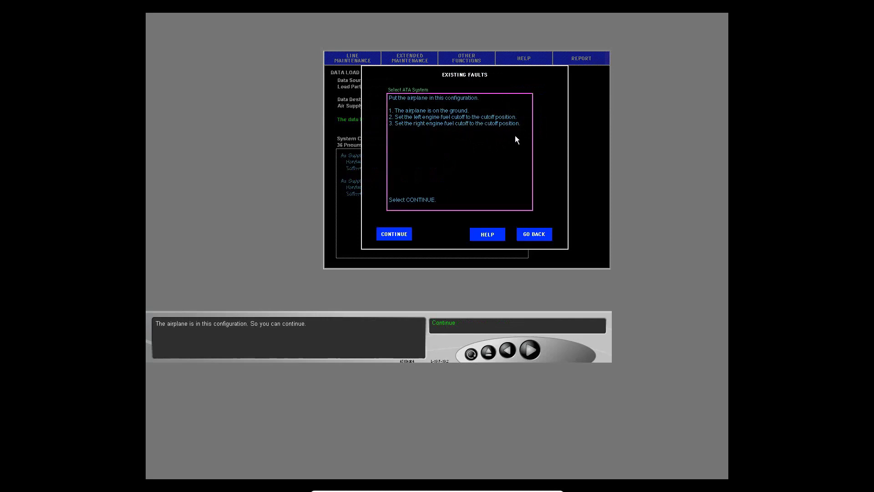
left_click(393, 235)
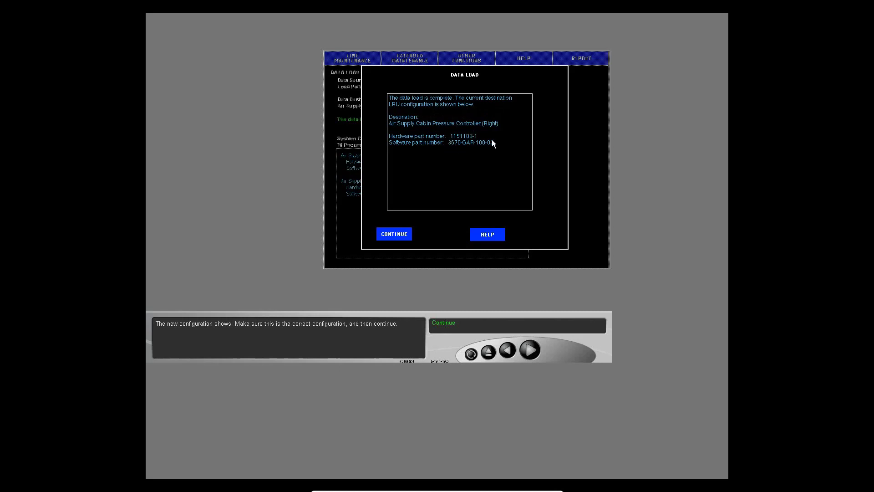
left_click(392, 234)
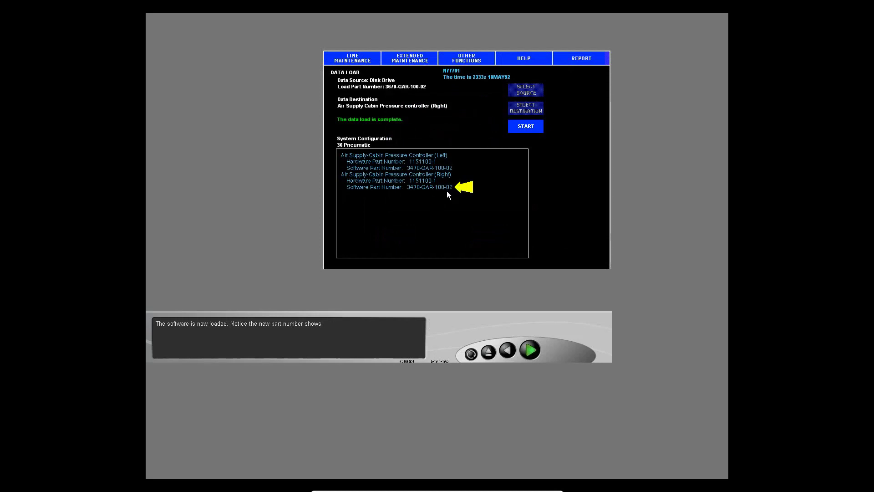
Finish the Non-Normal Data Load Example #2 module and minimize the virtual machine window to the desktop.
left_click(530, 350)
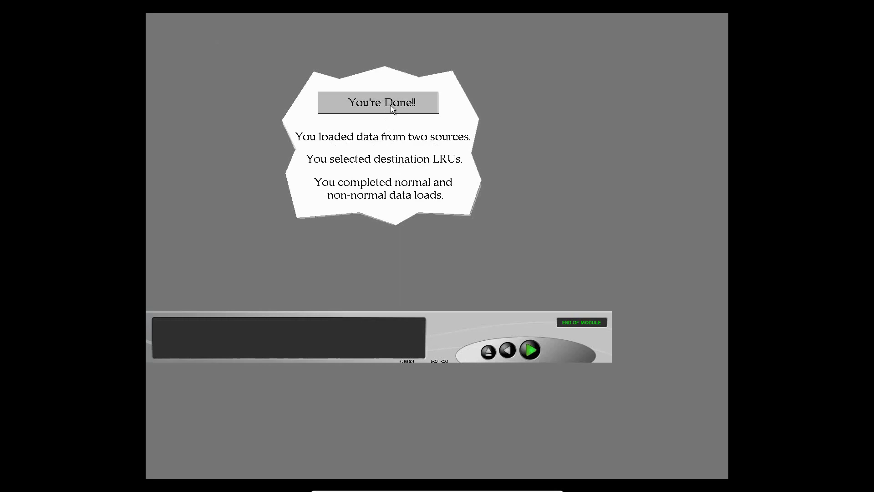
left_click(529, 349)
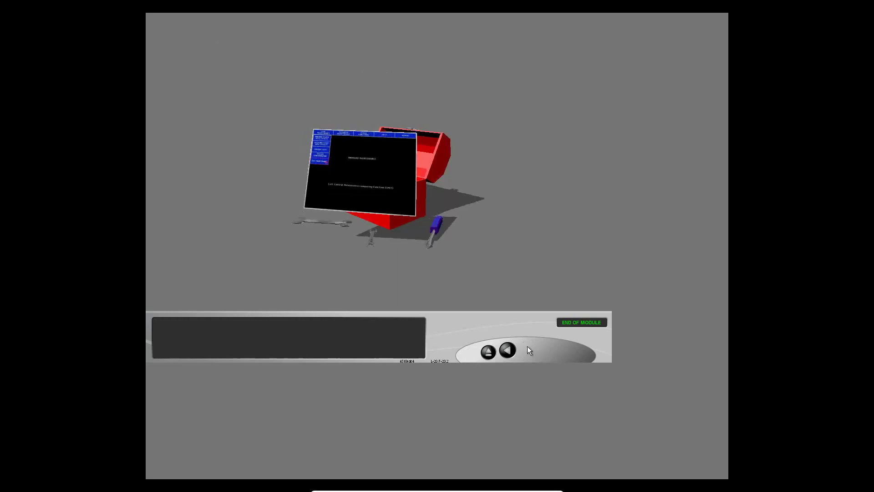
mouse_move(545, 489)
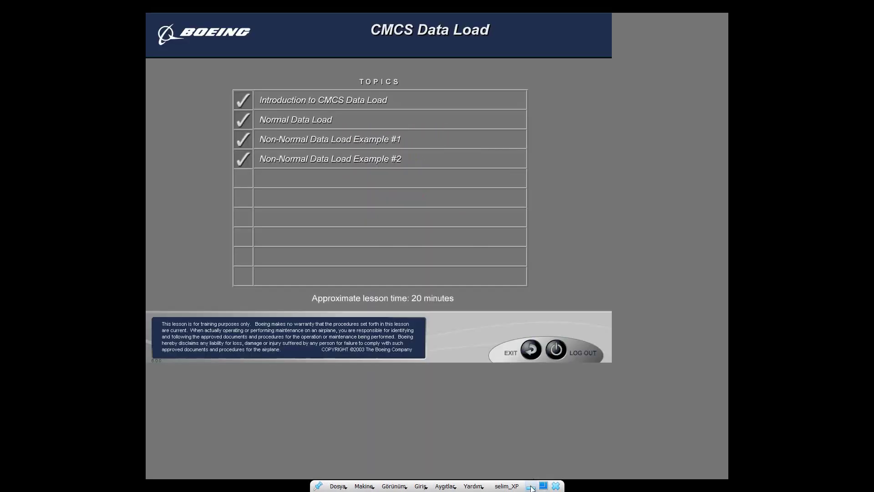
left_click(531, 486)
mouse_move(581, 488)
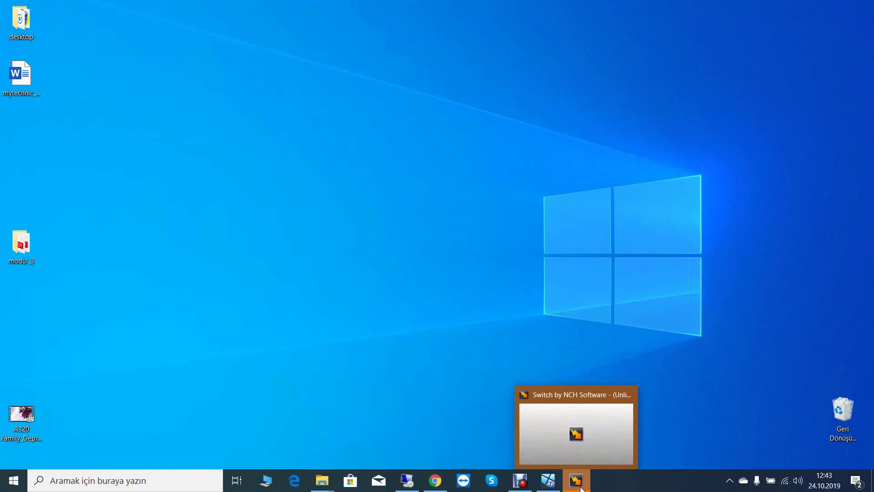